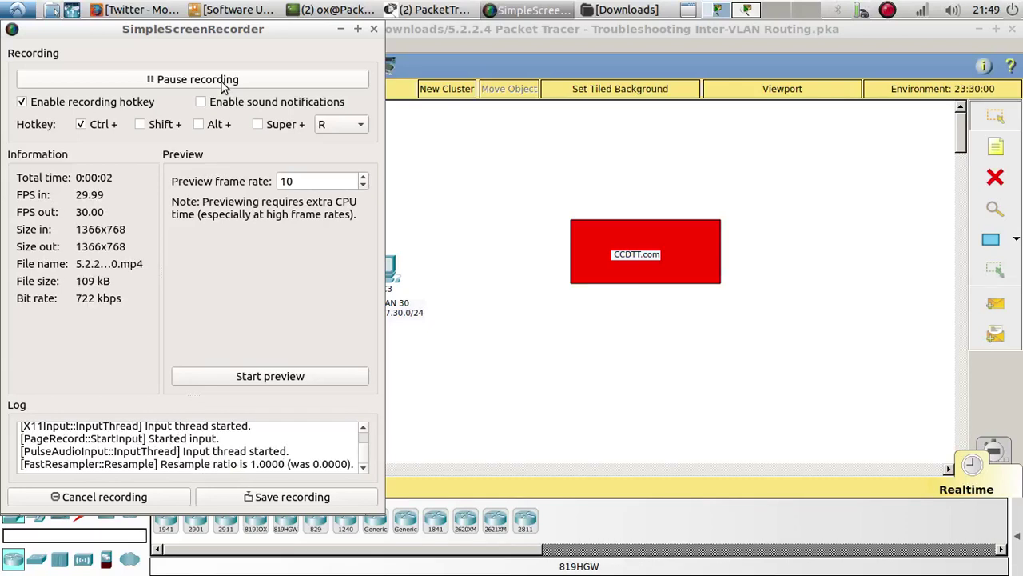
Bring up the activity instructions and highlight the title and its three objectives.
{"action": "left_click", "coordinate": [342, 30]}
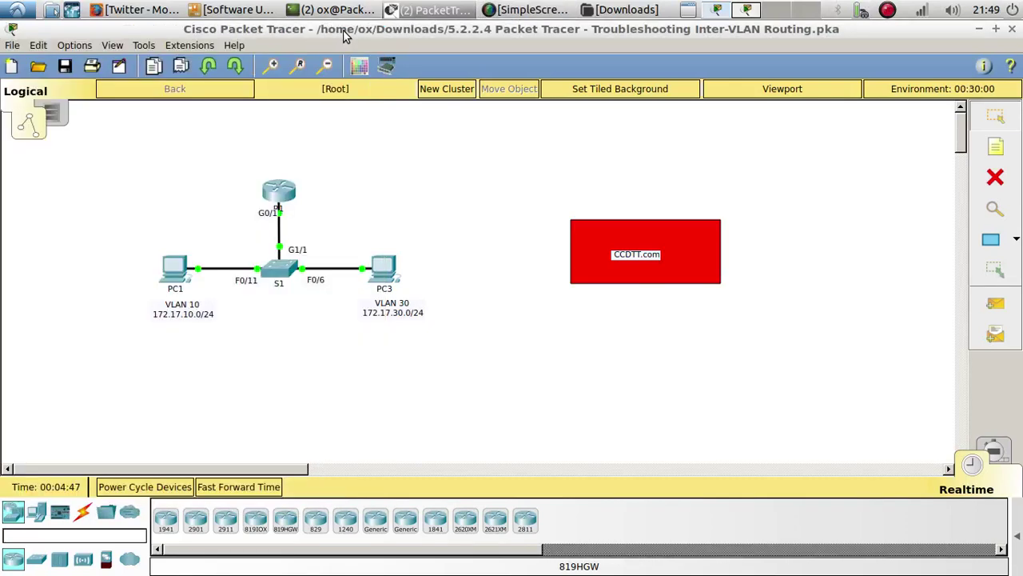
{"action": "left_click", "coordinate": [745, 11]}
{"action": "scroll", "coordinate": [327, 116], "scroll_direction": "up", "scroll_amount": 3}
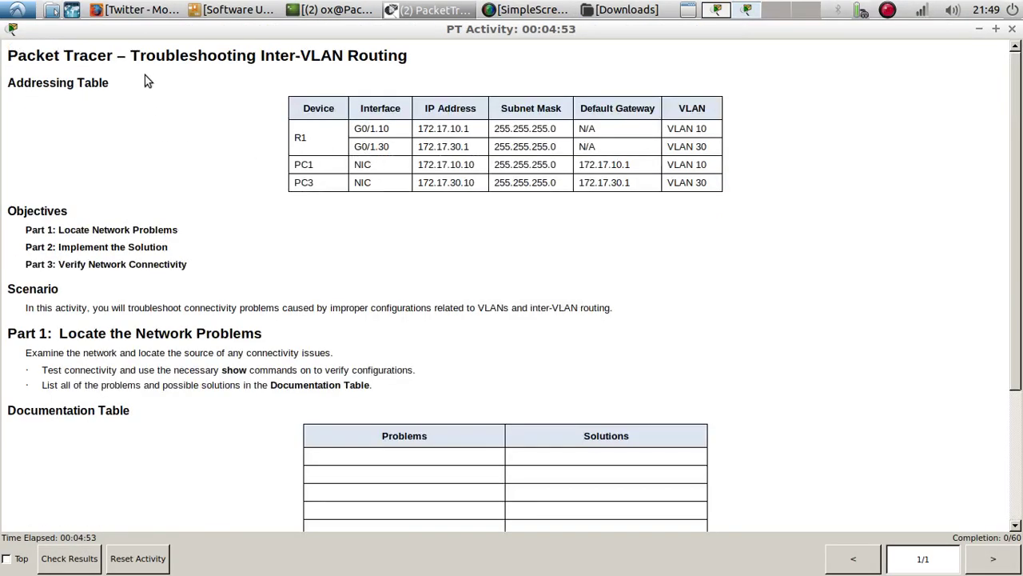
{"action": "left_click_drag", "start_coordinate": [130, 55], "coordinate": [438, 53]}
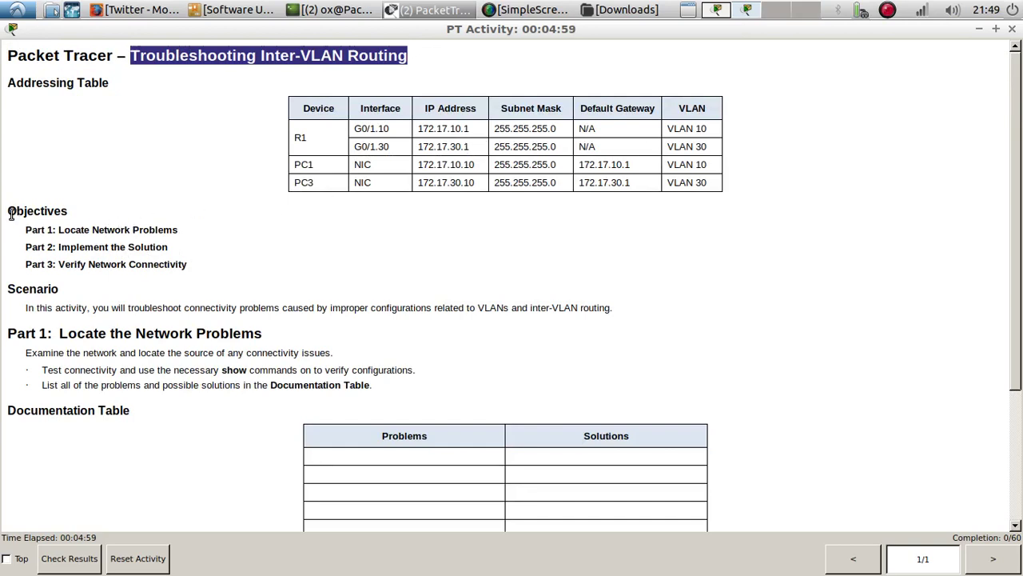
{"action": "left_click_drag", "start_coordinate": [57, 229], "coordinate": [177, 230]}
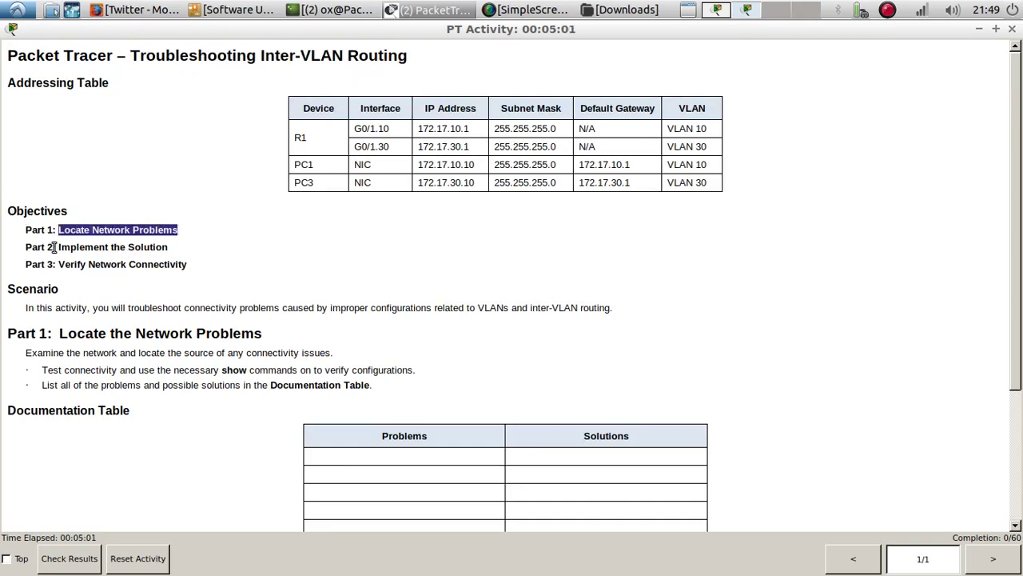
{"action": "left_click_drag", "start_coordinate": [54, 247], "coordinate": [206, 245]}
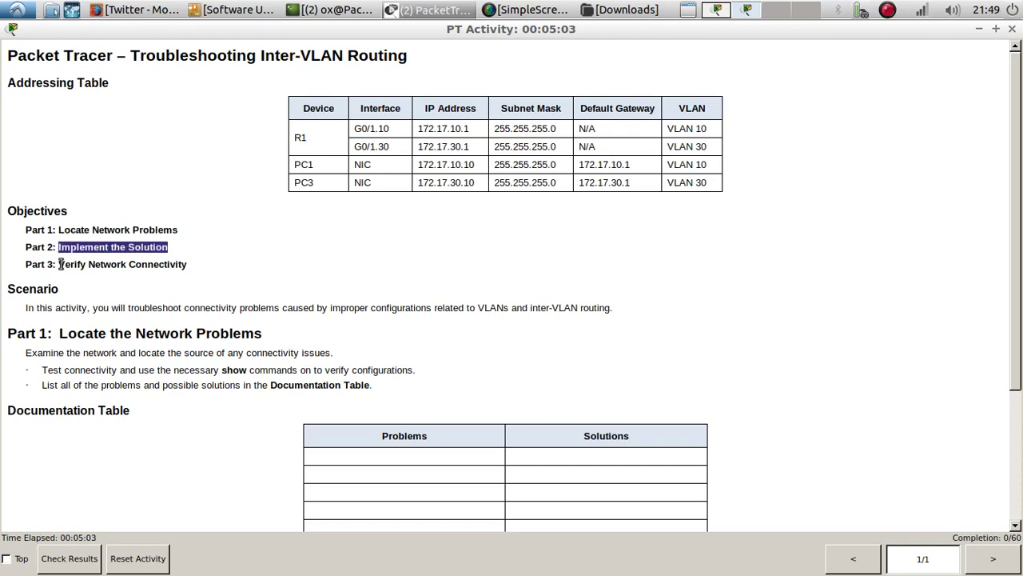
{"action": "left_click_drag", "start_coordinate": [60, 264], "coordinate": [193, 265]}
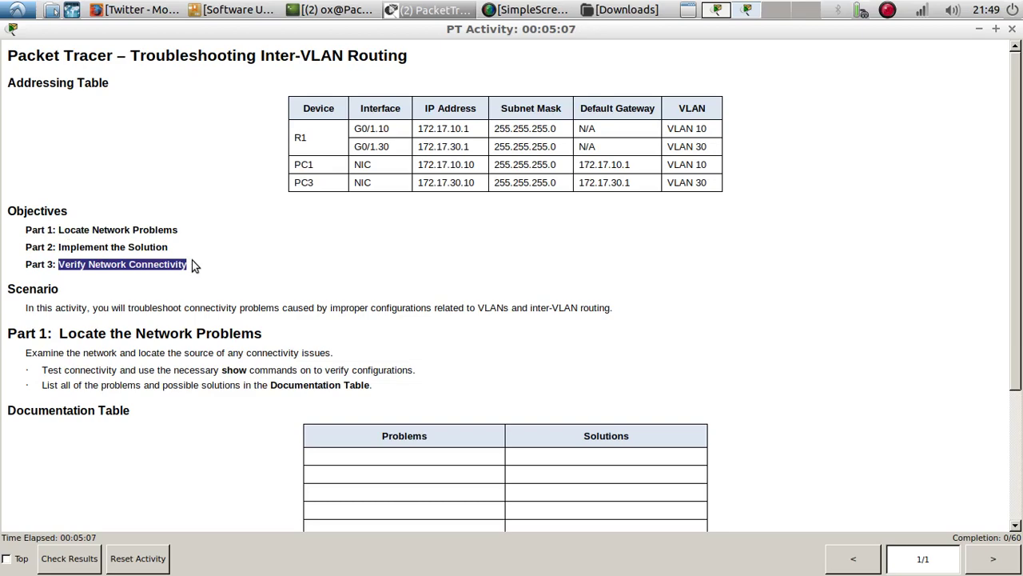
Glance at the topology devices, then return to the activity instructions.
{"action": "left_click", "coordinate": [714, 10]}
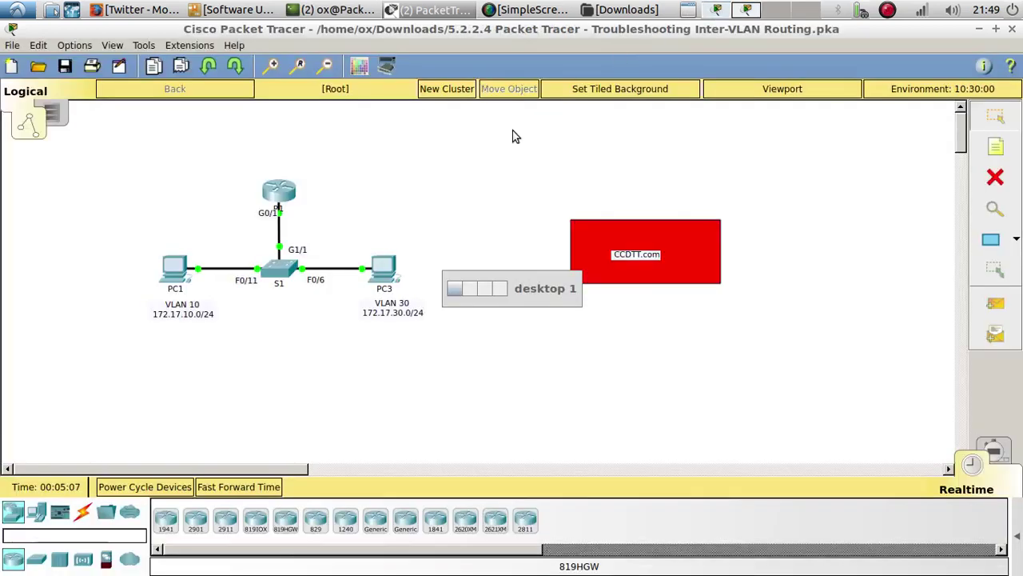
{"action": "left_click_drag", "start_coordinate": [431, 385], "coordinate": [118, 149]}
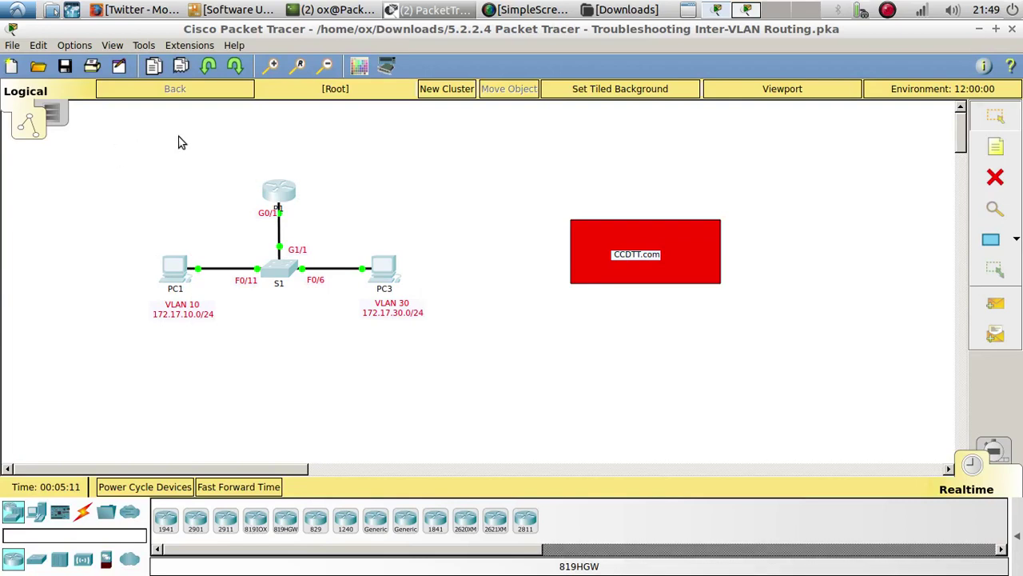
{"action": "left_click", "coordinate": [746, 9]}
{"action": "left_click", "coordinate": [207, 314]}
{"action": "scroll", "coordinate": [47, 301], "scroll_direction": "down", "scroll_amount": 4}
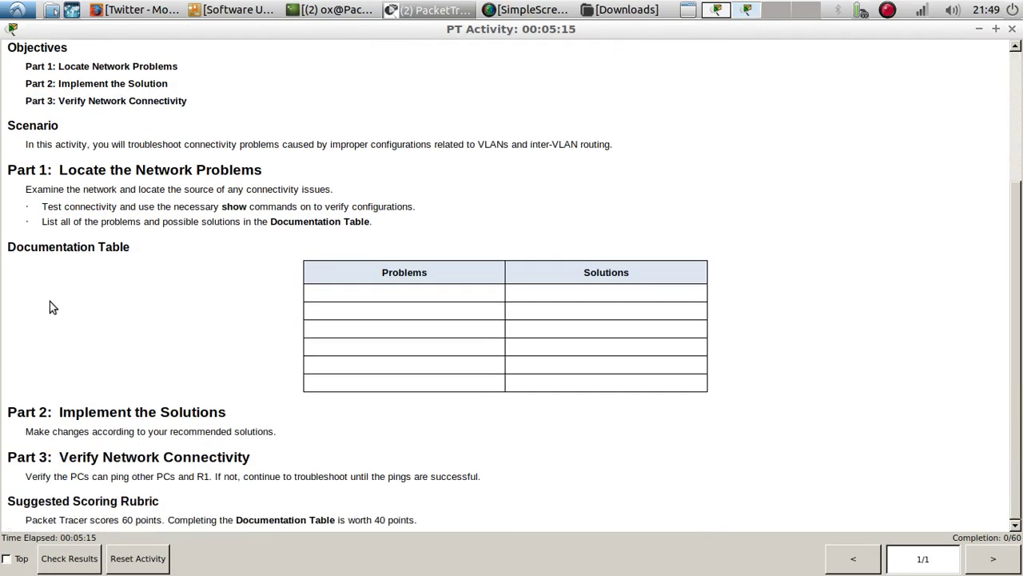
{"action": "scroll", "coordinate": [51, 293], "scroll_direction": "up", "scroll_amount": 2}
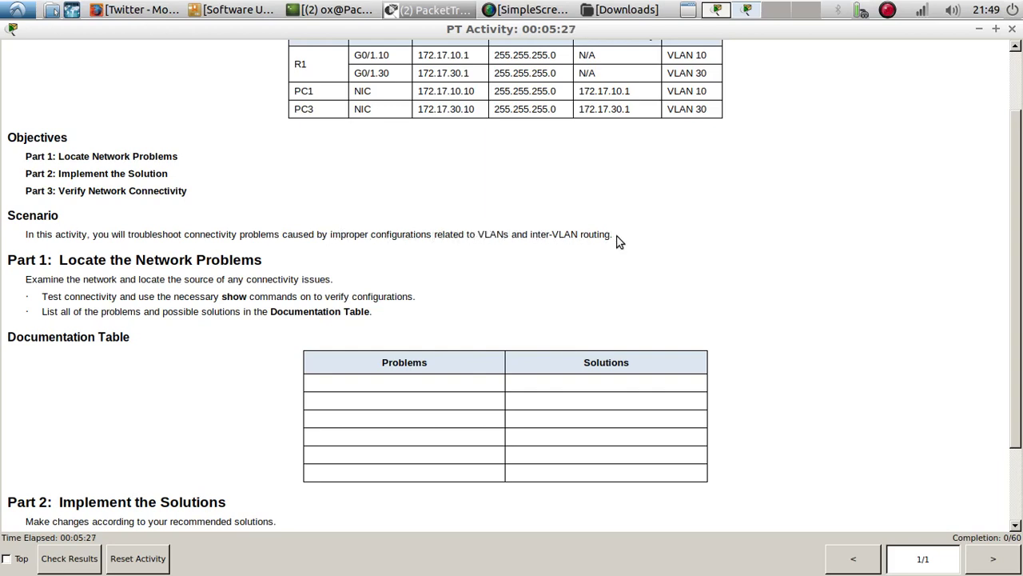
{"action": "left_click_drag", "start_coordinate": [617, 240], "coordinate": [477, 236]}
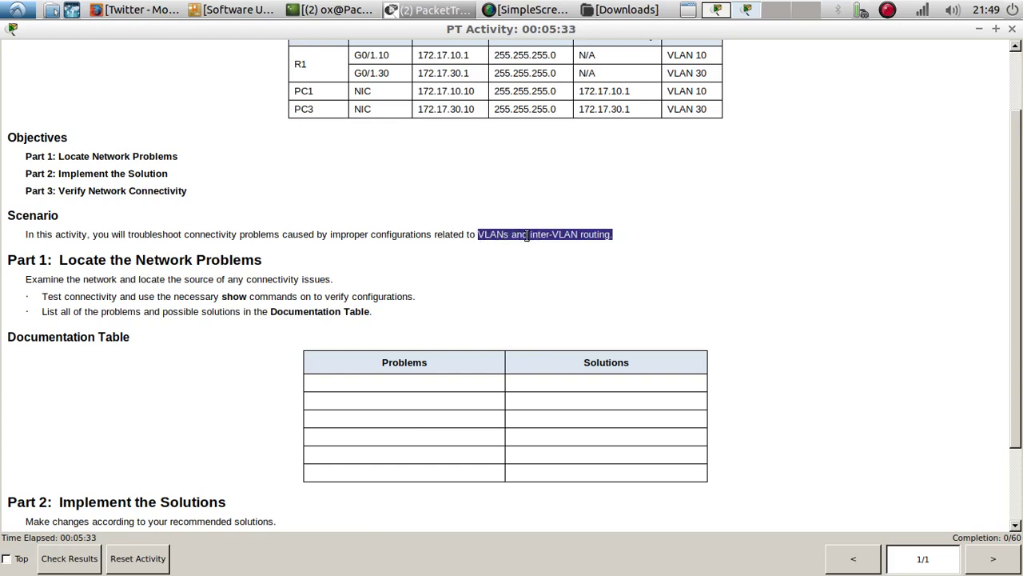
{"action": "left_click_drag", "start_coordinate": [529, 236], "coordinate": [613, 234]}
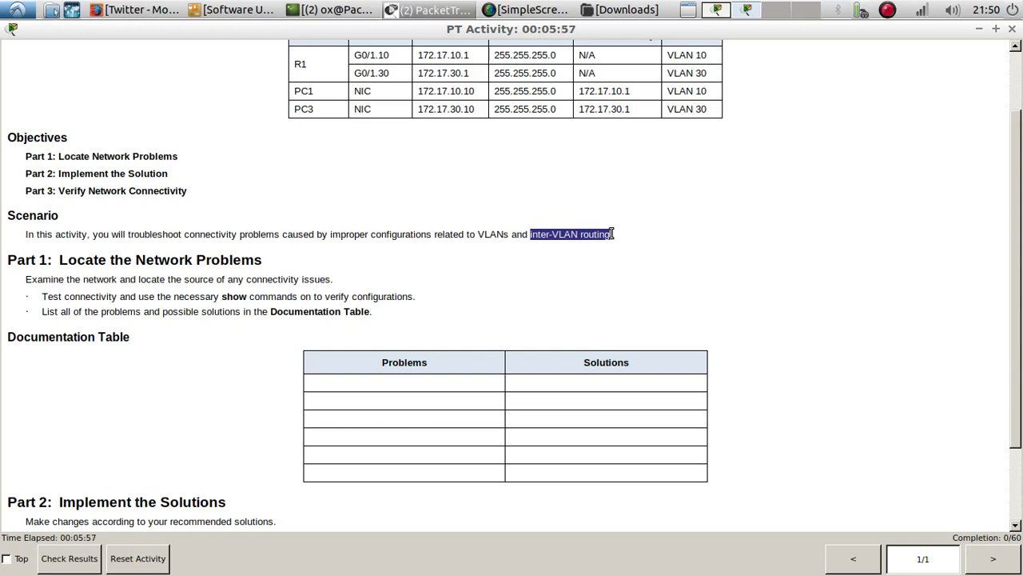
{"action": "scroll", "coordinate": [612, 234], "scroll_direction": "up", "scroll_amount": 2}
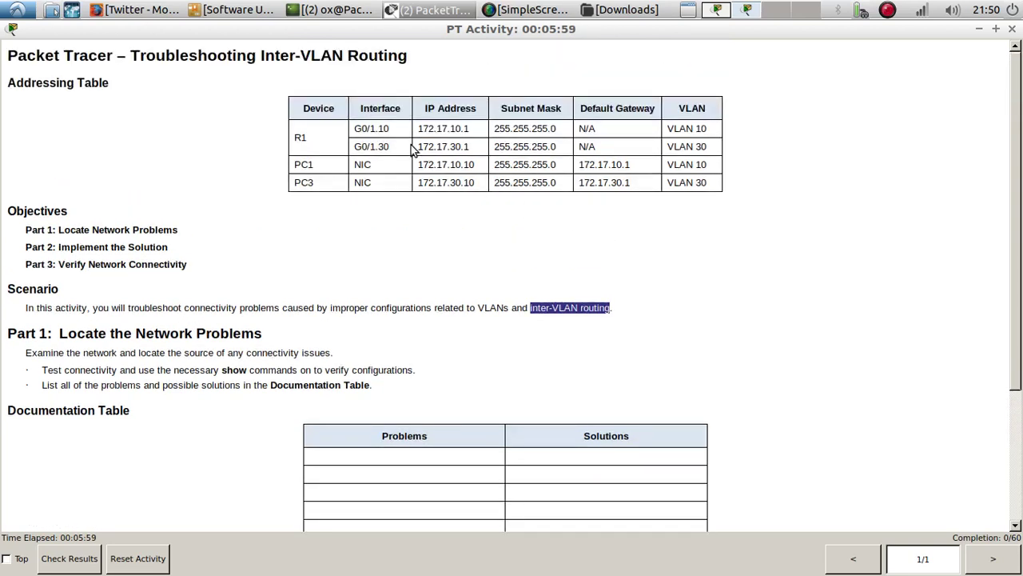
{"action": "left_click_drag", "start_coordinate": [391, 147], "coordinate": [349, 148]}
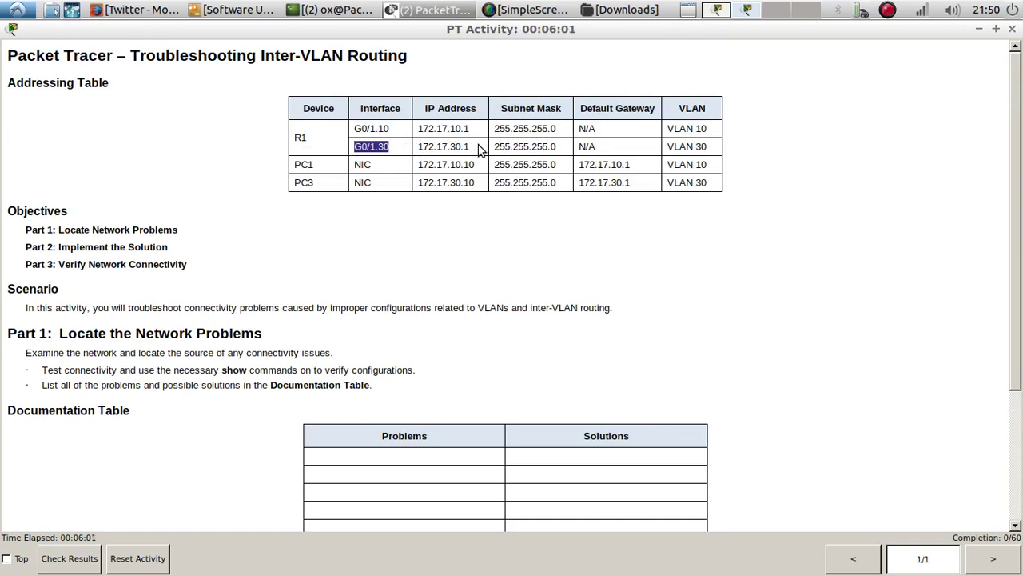
{"action": "left_click_drag", "start_coordinate": [483, 147], "coordinate": [413, 149]}
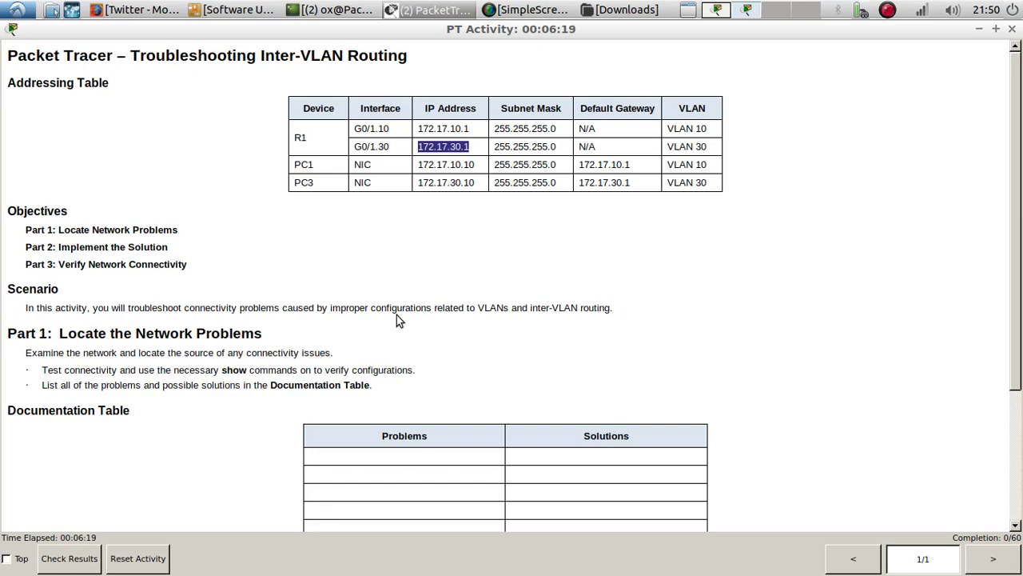
{"action": "scroll", "coordinate": [196, 270], "scroll_direction": "down", "scroll_amount": 3}
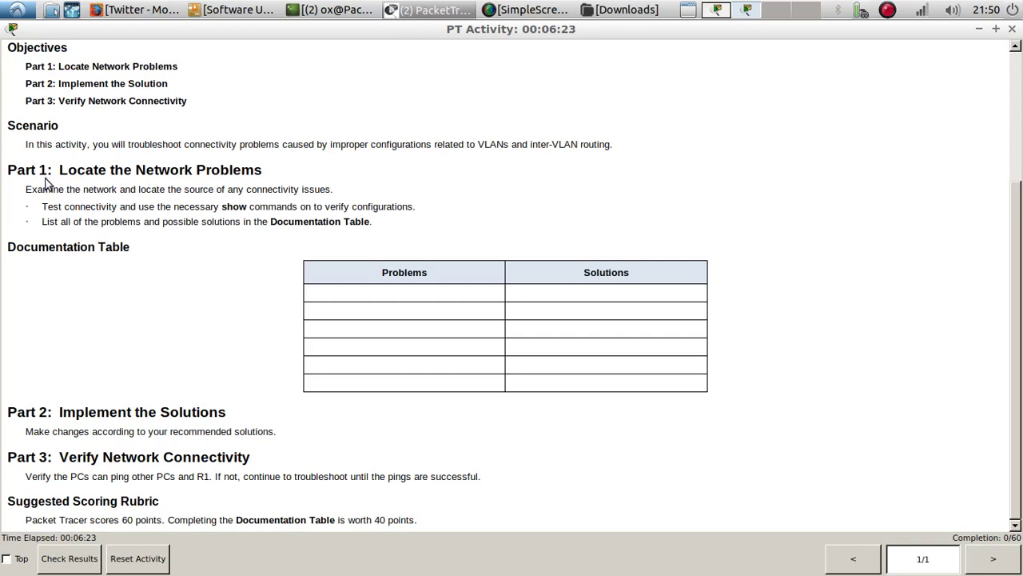
{"action": "left_click_drag", "start_coordinate": [7, 169], "coordinate": [292, 176]}
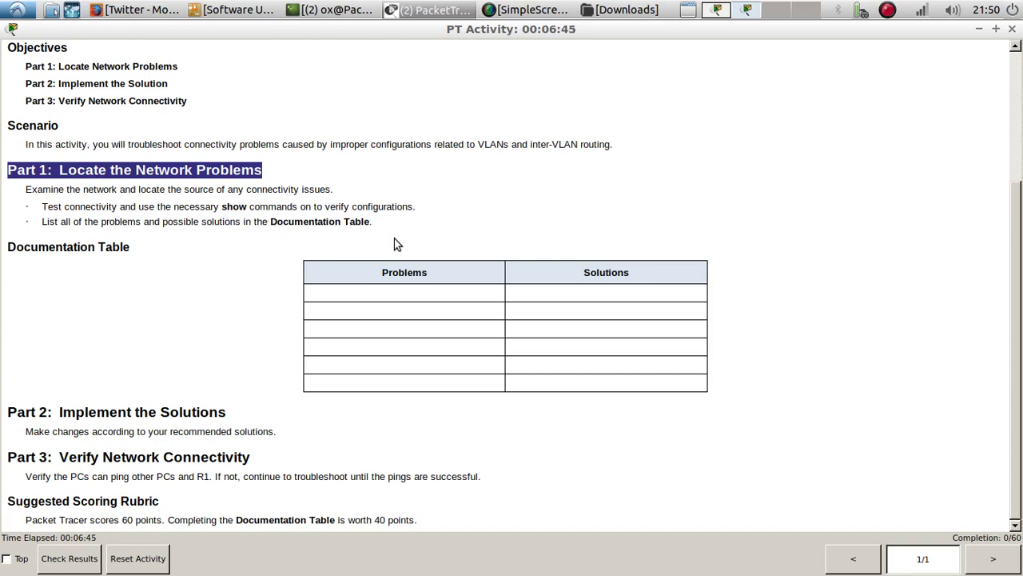
{"action": "left_click_drag", "start_coordinate": [744, 403], "coordinate": [221, 263]}
{"action": "left_click", "coordinate": [216, 263]}
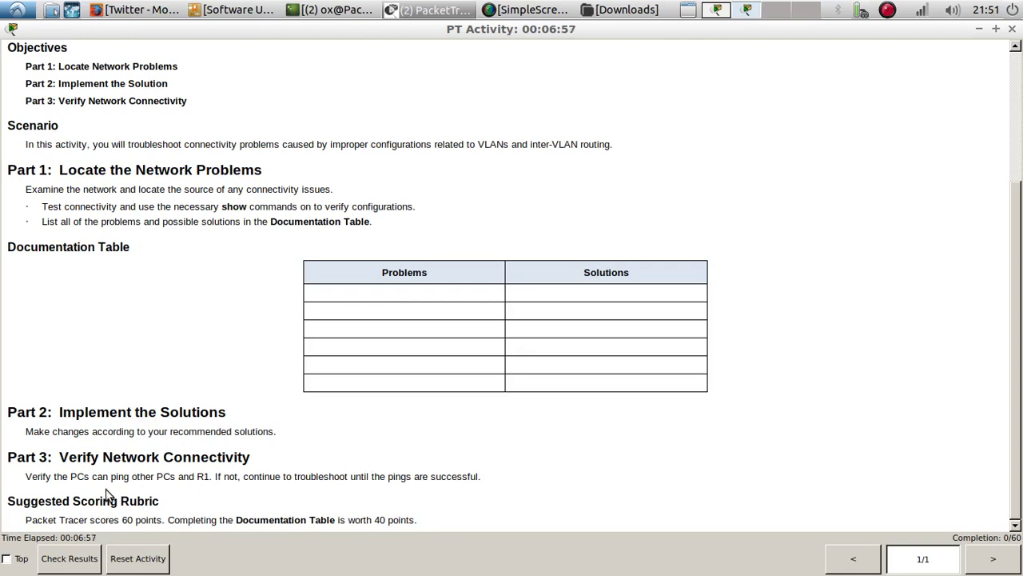
Bring up router R1's CLI in a repositioned, enlarged device window.
{"action": "left_click", "coordinate": [740, 14]}
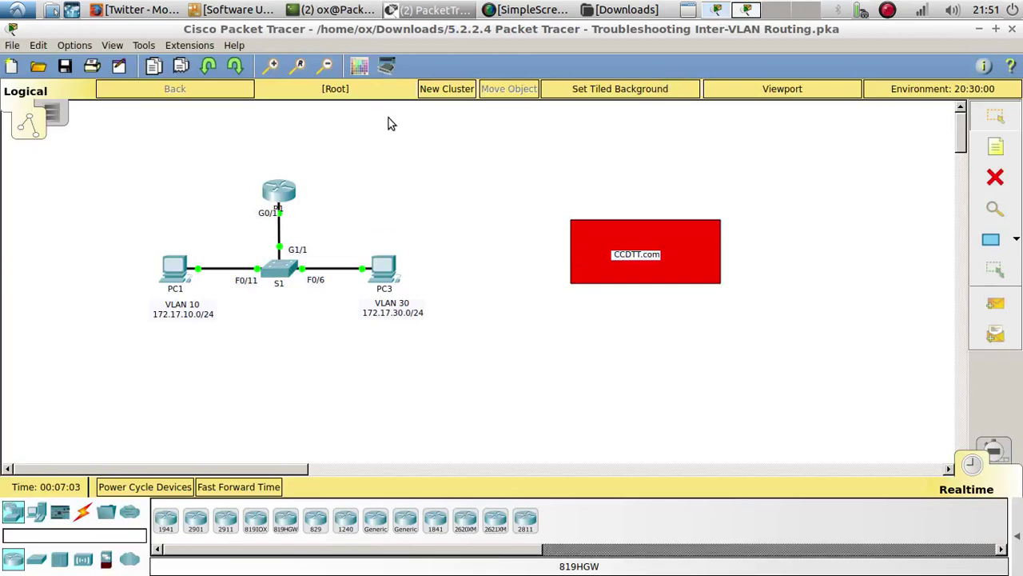
{"action": "left_click", "coordinate": [280, 194]}
{"action": "left_click_drag", "start_coordinate": [456, 102], "coordinate": [613, 46]}
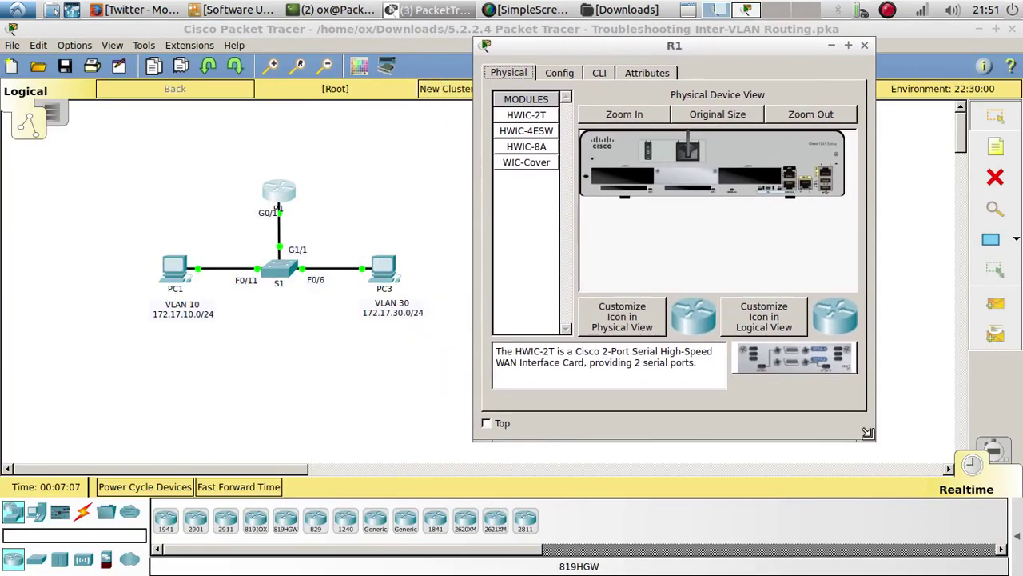
{"action": "left_click_drag", "start_coordinate": [868, 432], "coordinate": [1013, 552]}
{"action": "left_click", "coordinate": [599, 73]}
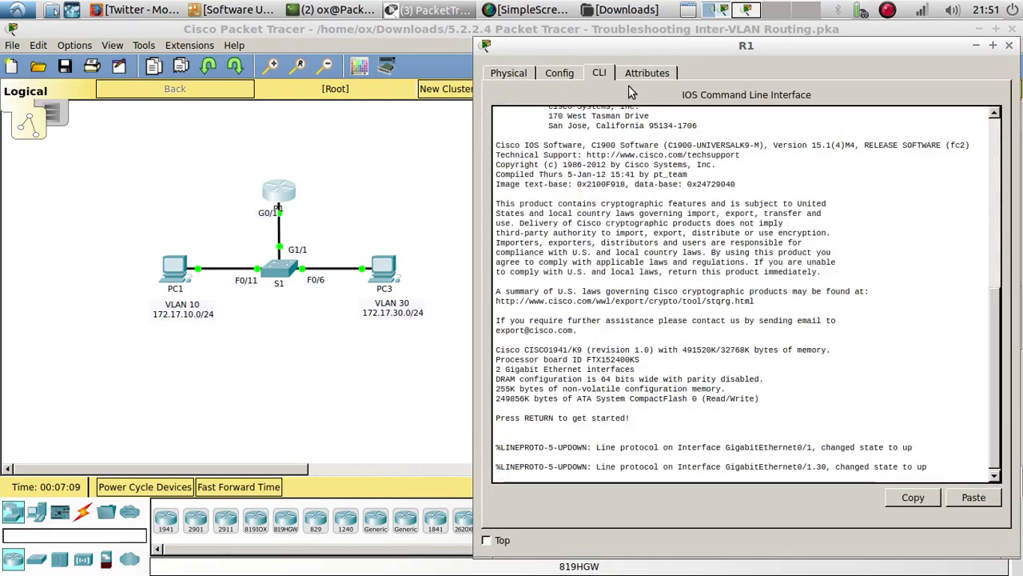
Enter privileged mode on R1 and page through its running configuration with show run.
{"action": "key", "text": "Return"}
{"action": "type", "text": "en"}
{"action": "key", "text": "Return"}
{"action": "key", "text": "Return"}
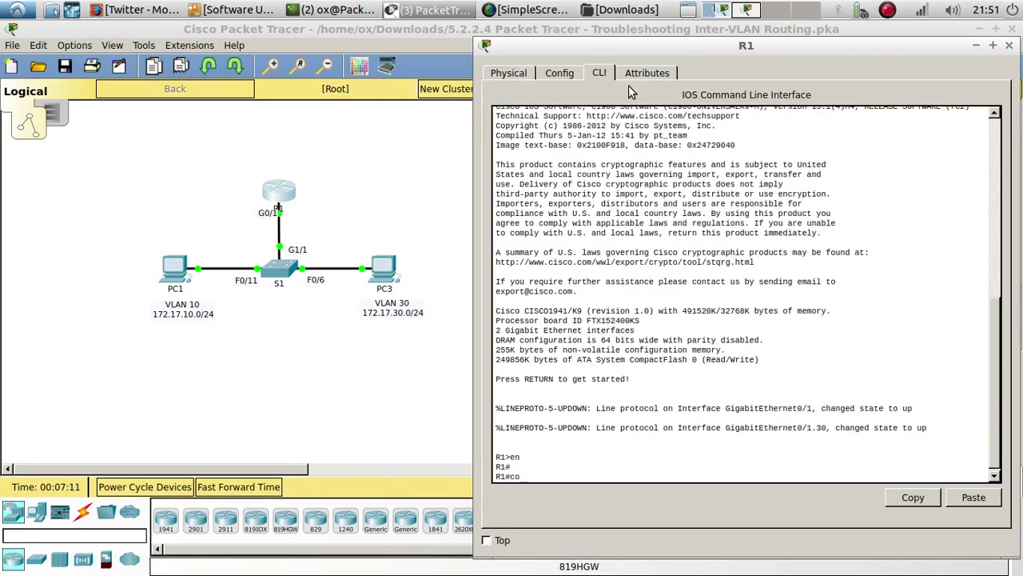
{"action": "type", "text": "show run"}
{"action": "key", "text": "Return"}
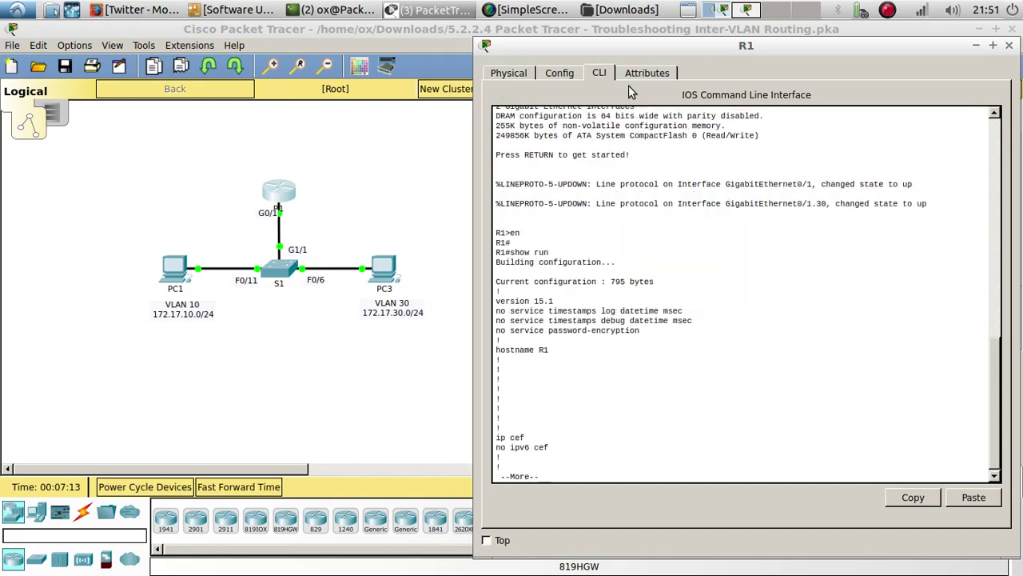
{"action": "key", "text": "space"}
{"action": "key", "text": "Return"}
{"action": "key", "text": "Return"}
{"action": "key", "text": "Return"}
{"action": "key", "text": "Return"}
{"action": "key", "text": "Return"}
{"action": "key", "text": "Return"}
{"action": "key", "text": "Return"}
{"action": "key", "text": "Return"}
{"action": "key", "text": "Return"}
{"action": "key", "text": "Return"}
{"action": "key", "text": "Return"}
{"action": "key", "text": "Return"}
{"action": "key", "text": "Return"}
{"action": "key", "text": "Return"}
{"action": "key", "text": "Return"}
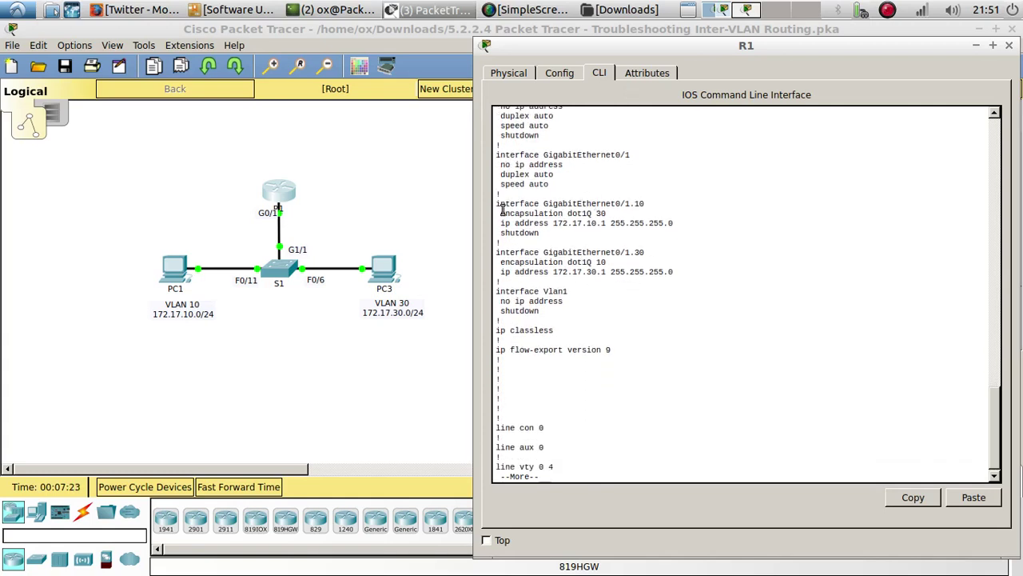
Point out the swapped tags: G0/1.10 uses dot1Q 30, G0/1.30 uses dot1Q 10.
{"action": "left_click_drag", "start_coordinate": [503, 212], "coordinate": [610, 214]}
{"action": "double_click", "coordinate": [601, 214]}
{"action": "double_click", "coordinate": [600, 262]}
{"action": "left_click_drag", "start_coordinate": [588, 273], "coordinate": [605, 273]}
{"action": "left_click", "coordinate": [650, 252]}
Enter configure terminal and the subinterface int g0/0.30 on R1.
{"action": "key", "text": "space"}
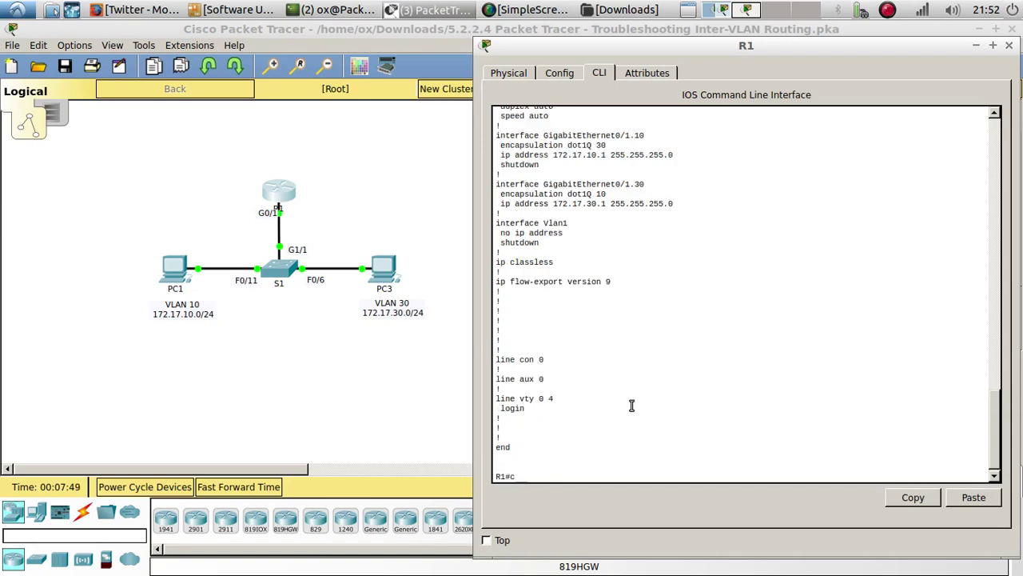
{"action": "type", "text": "cin"}
{"action": "key", "text": "BackSpace"}
{"action": "key", "text": "BackSpace"}
{"action": "type", "text": "onfi"}
{"action": "key", "text": "Tab"}
{"action": "type", "text": "terminal"}
{"action": "key", "text": "Return"}
{"action": "key", "text": "Return"}
{"action": "key", "text": "Return"}
{"action": "key", "text": "Return"}
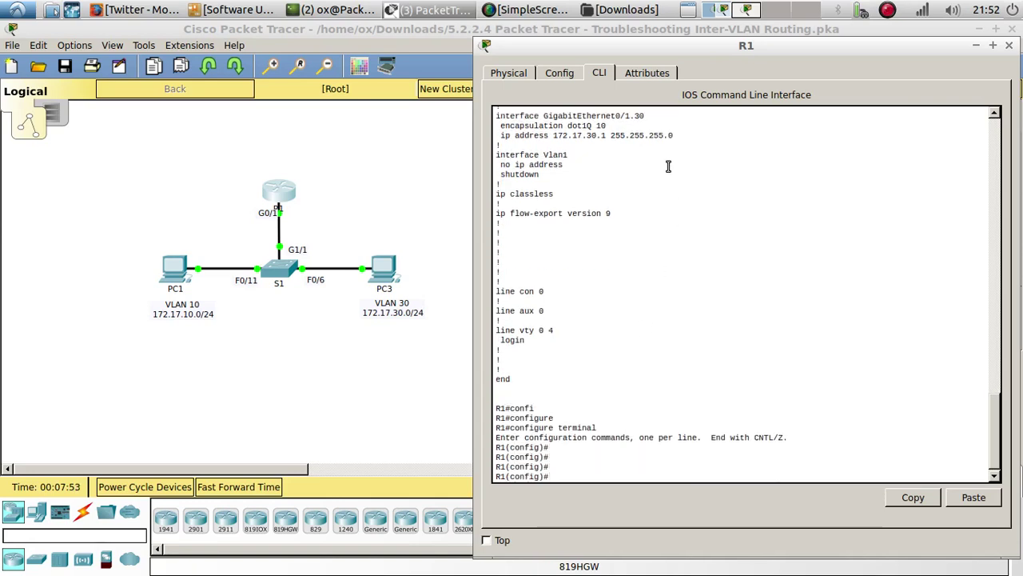
{"action": "type", "text": "int g0/0.30"}
{"action": "key", "text": "Return"}
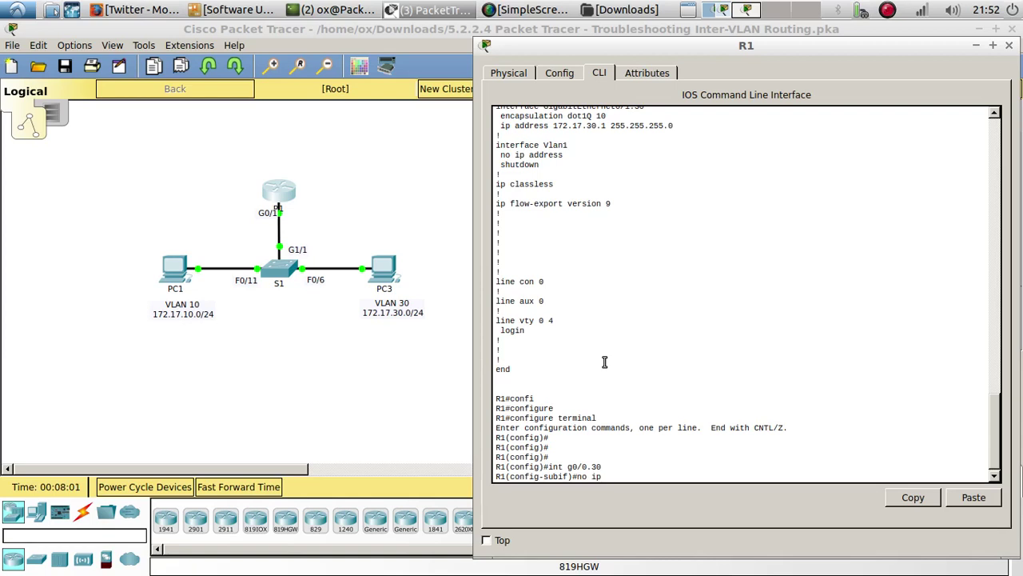
Try no ip address on g0/0.30 and note the LAN-subinterface error.
{"action": "type", "text": "no ip"}
{"action": "key", "text": "Tab"}
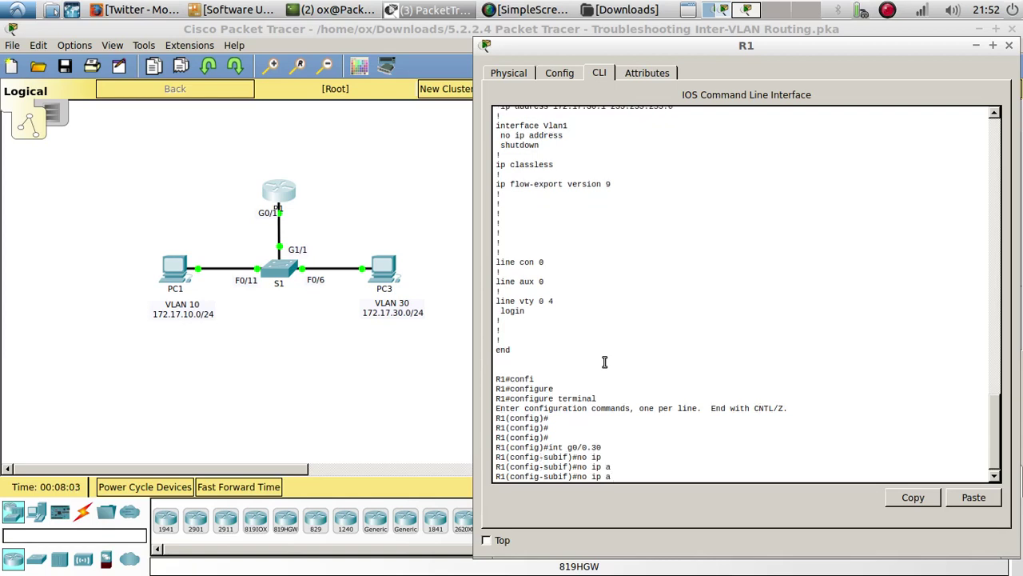
{"action": "key", "text": "Tab"}
{"action": "key", "text": "Return"}
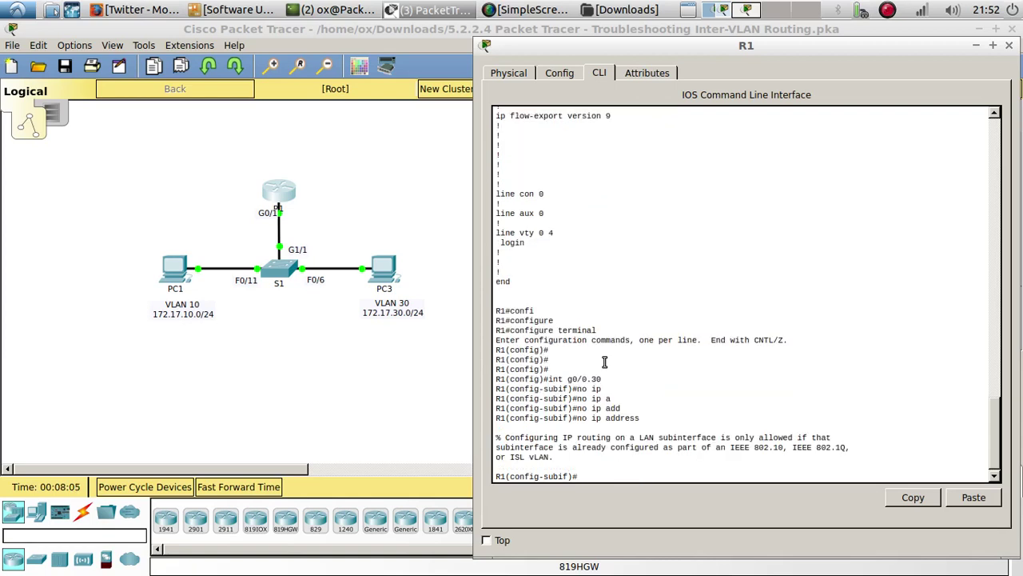
{"action": "key", "text": "Return"}
{"action": "key", "text": "Return"}
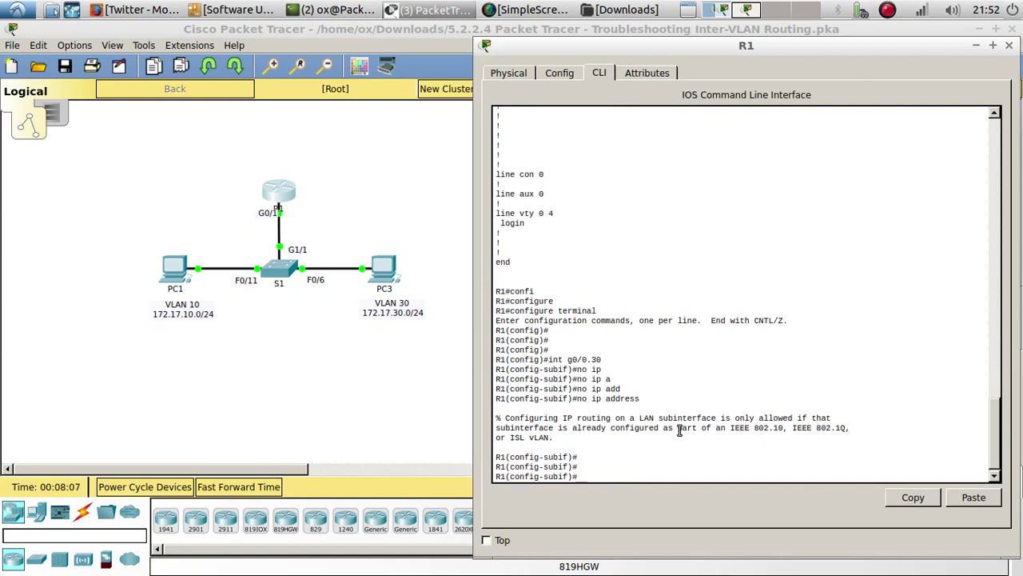
{"action": "left_click_drag", "start_coordinate": [568, 441], "coordinate": [541, 416]}
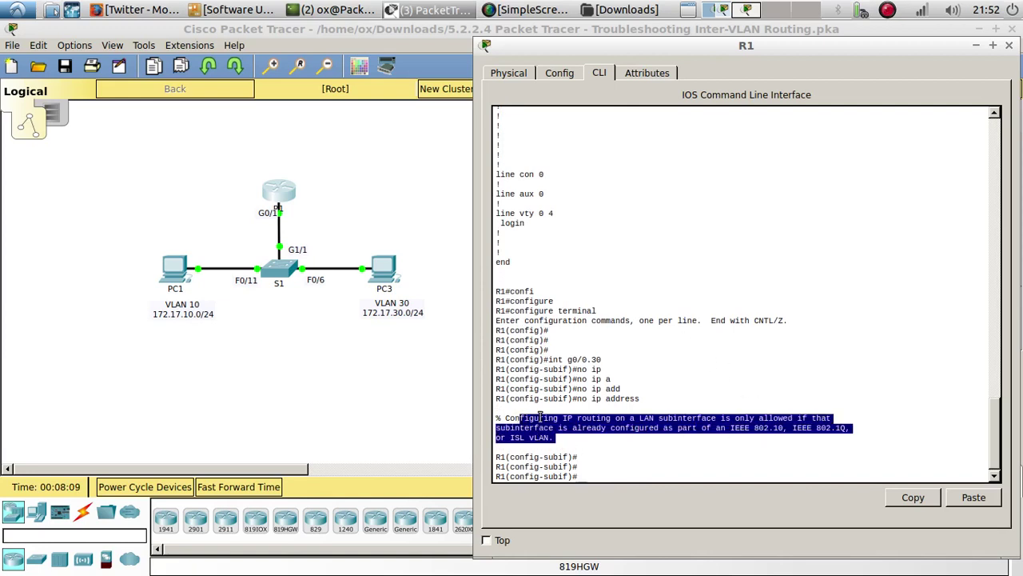
{"action": "left_click", "coordinate": [657, 464]}
Copy G0/1.30's encapsulation dot1Q 10 line and rerun no ip address.
{"action": "type", "text": "int g0/0.30"}
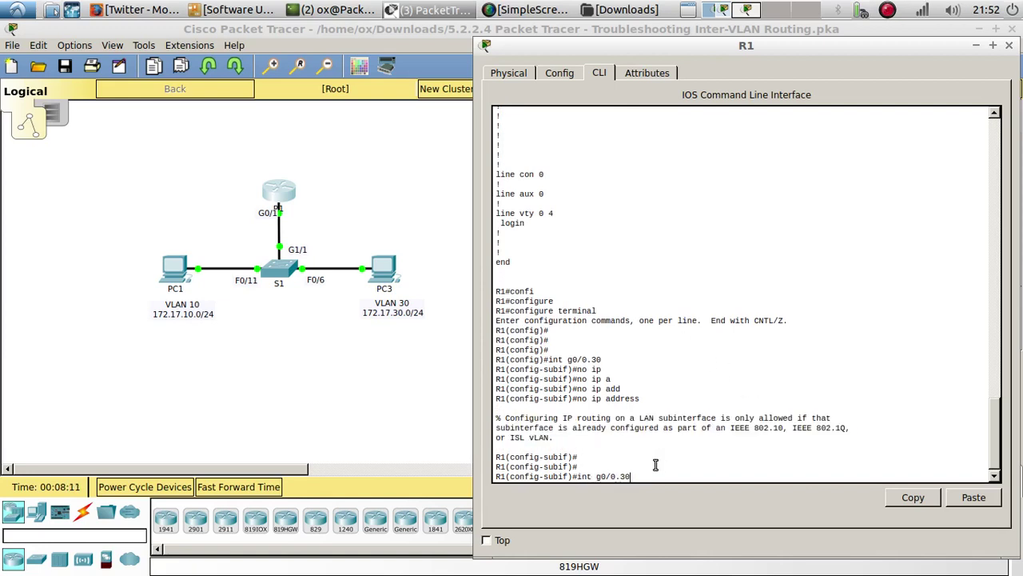
{"action": "key", "text": "Up"}
{"action": "scroll", "coordinate": [646, 334], "scroll_direction": "up", "scroll_amount": 9}
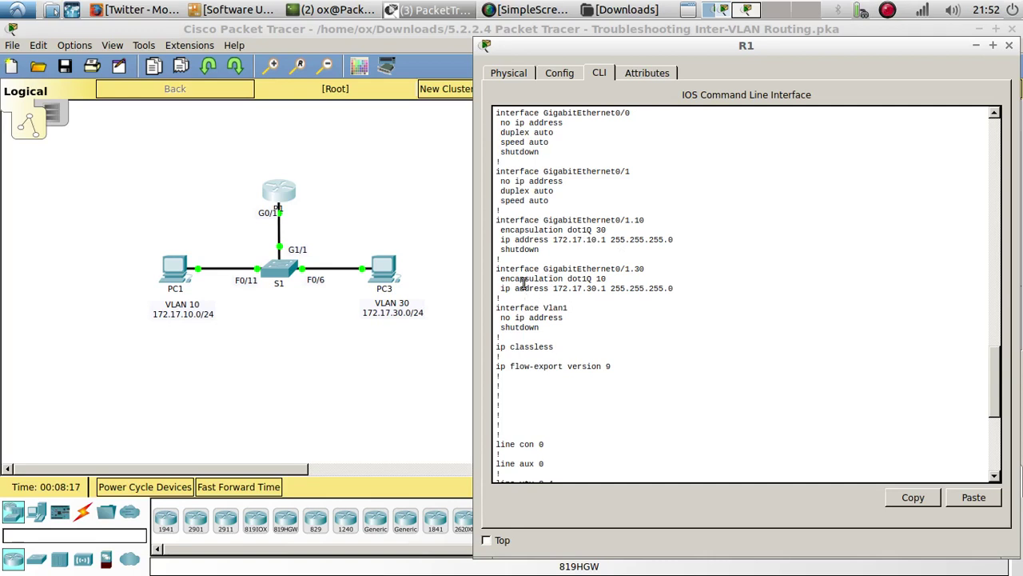
{"action": "left_click_drag", "start_coordinate": [500, 279], "coordinate": [607, 280]}
{"action": "key", "text": "ctrl+c"}
{"action": "left_click", "coordinate": [912, 497]}
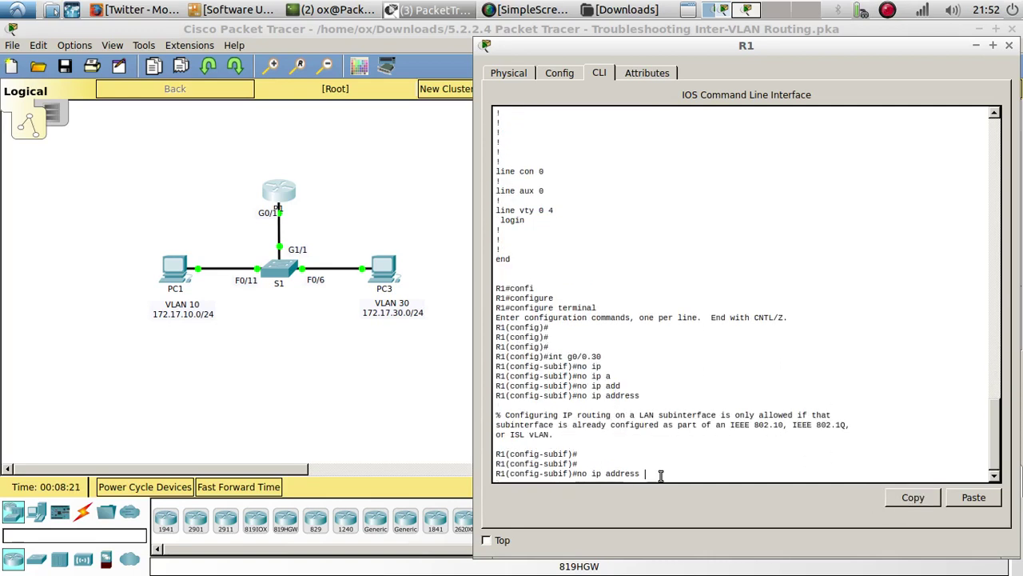
{"action": "key", "text": "Return"}
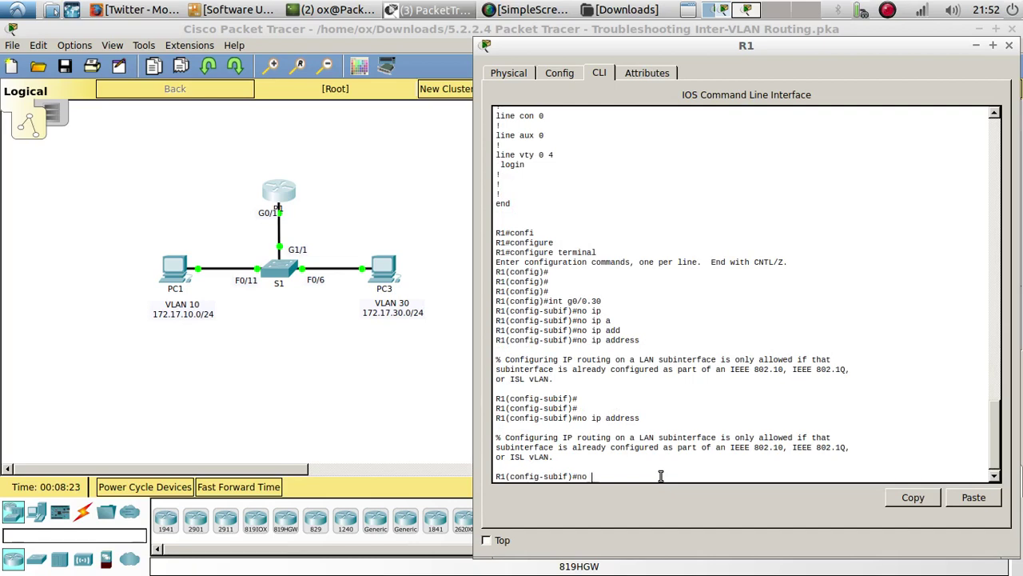
Enter no encapsulation dot1Q 10 on g0/0.30, then retry no ip address.
{"action": "type", "text": "no"}
{"action": "left_click", "coordinate": [959, 498]}
{"action": "key", "text": "Return"}
{"action": "key", "text": "Return"}
{"action": "key", "text": "Return"}
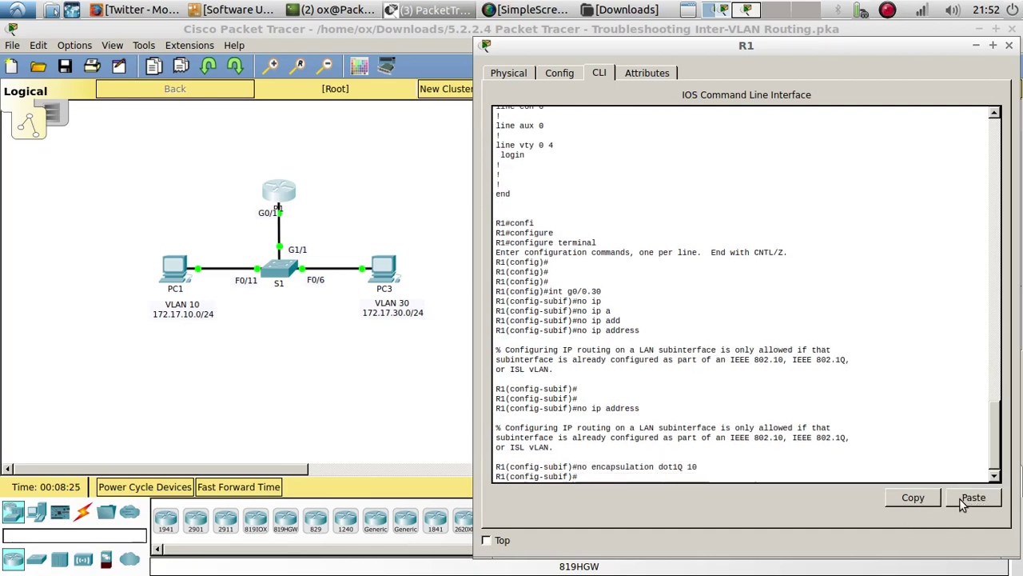
{"action": "key", "text": "Up"}
{"action": "key", "text": "Up"}
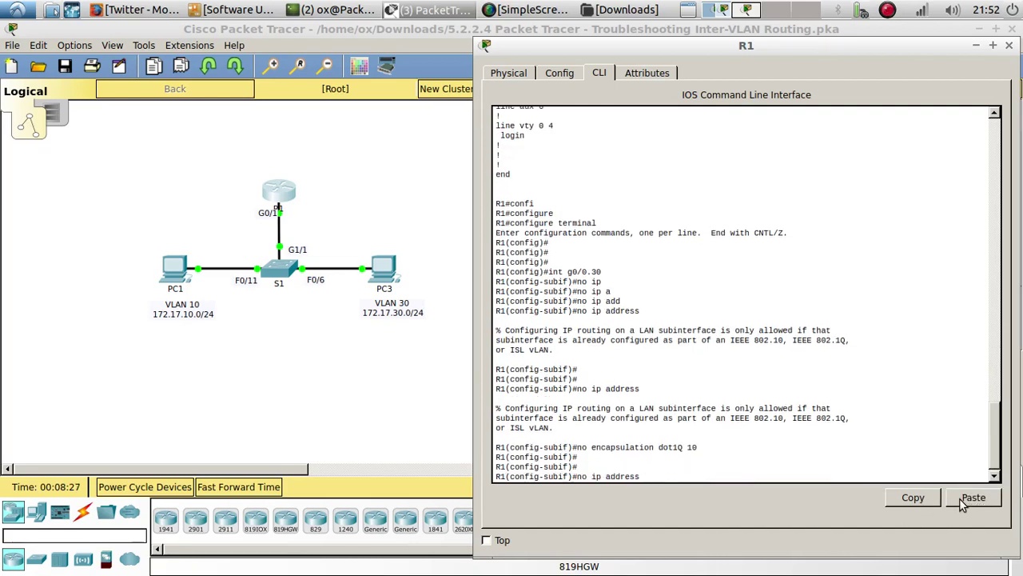
{"action": "key", "text": "Return"}
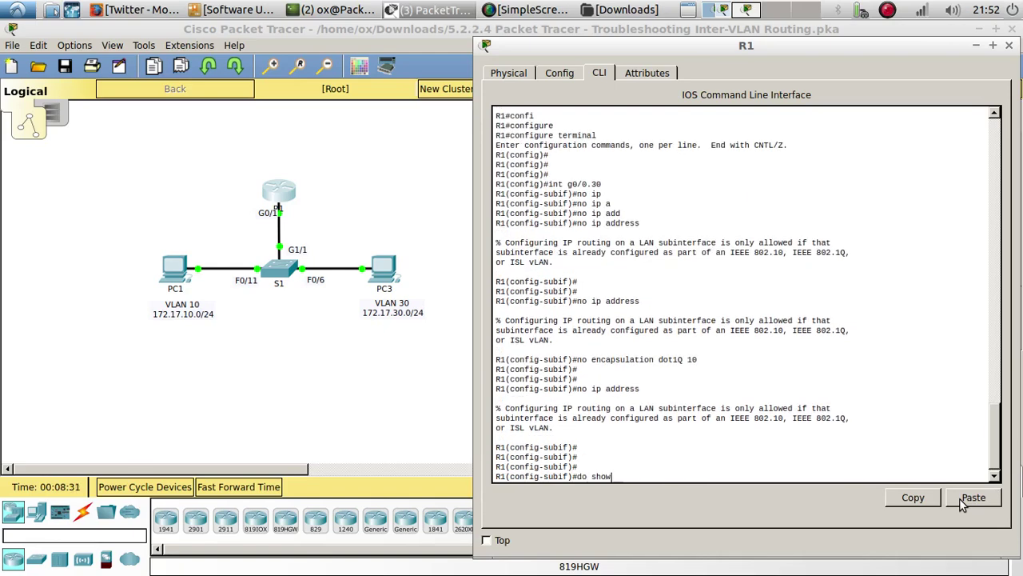
Re-list R1's running config and copy the interface GigabitEthernet0/1.30 line.
{"action": "type", "text": "un"}
{"action": "key", "text": "Return"}
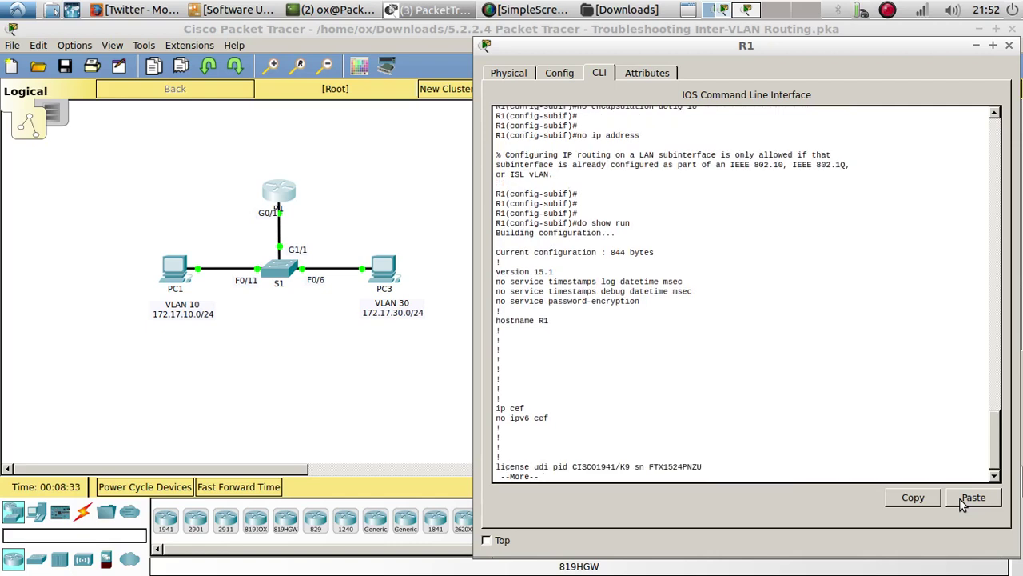
{"action": "key", "text": "space"}
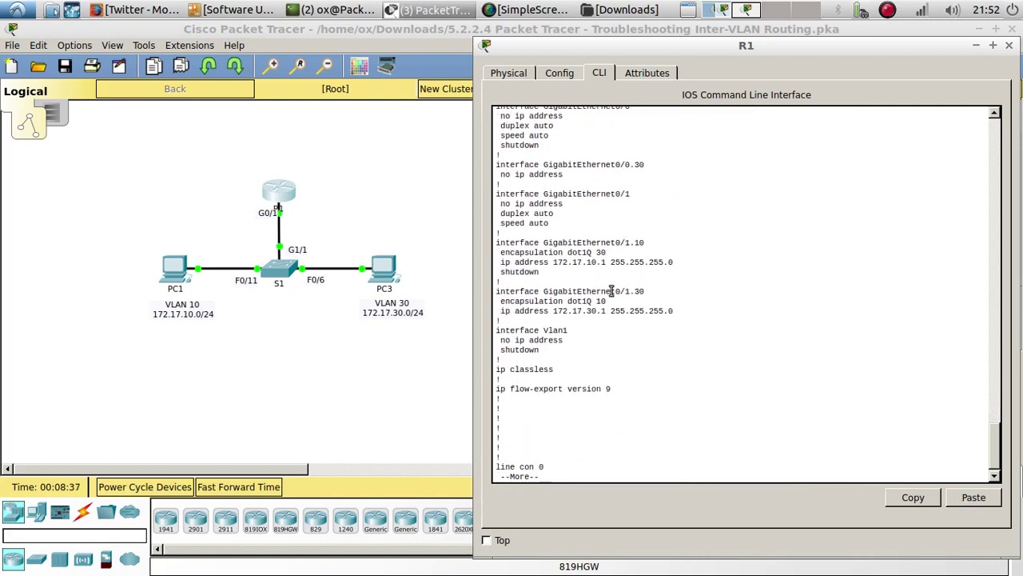
{"action": "left_click_drag", "start_coordinate": [551, 311], "coordinate": [676, 309]}
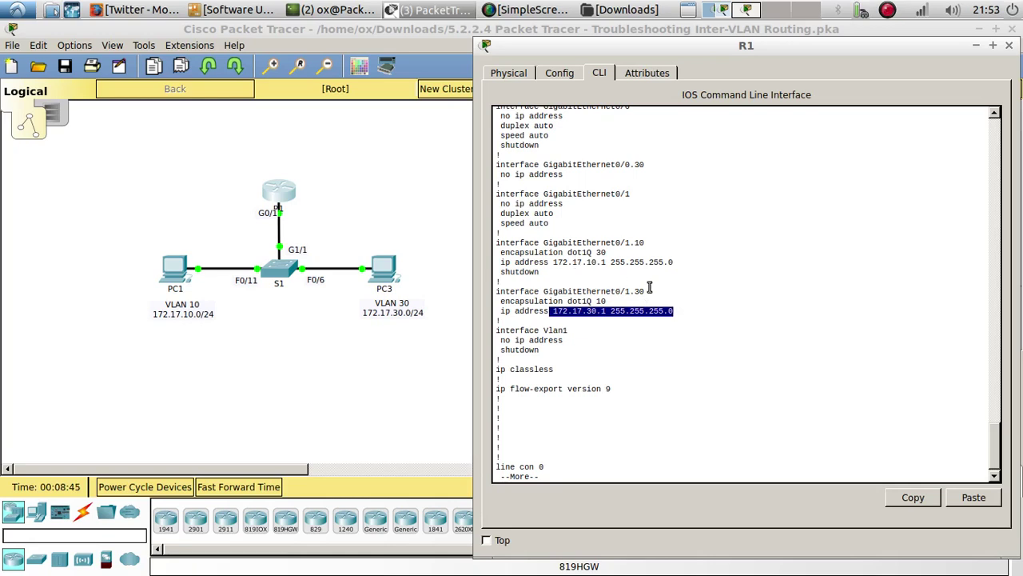
{"action": "left_click_drag", "start_coordinate": [645, 291], "coordinate": [498, 294]}
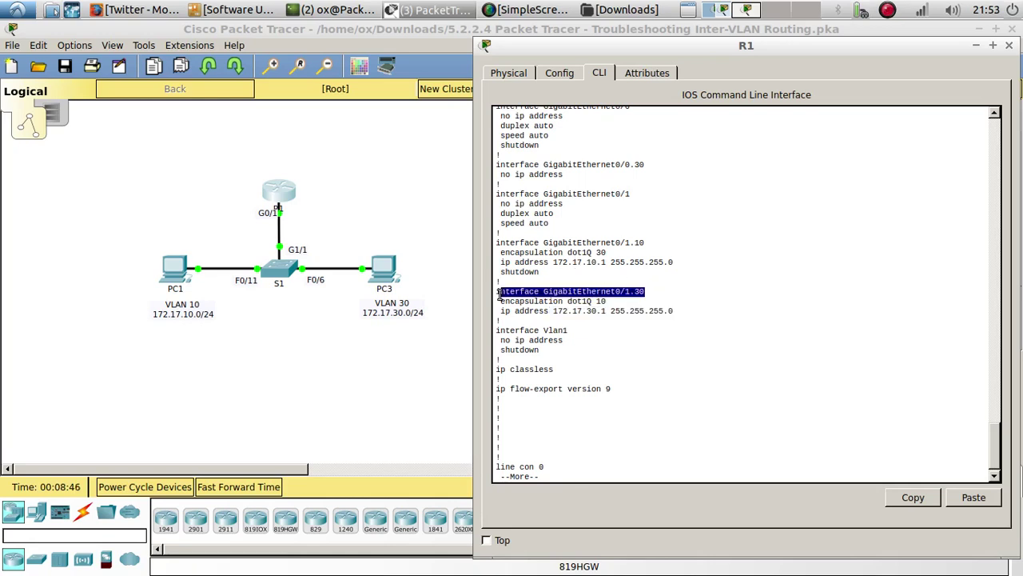
{"action": "left_click", "coordinate": [916, 499]}
{"action": "left_click", "coordinate": [587, 476]}
{"action": "key", "text": "space"}
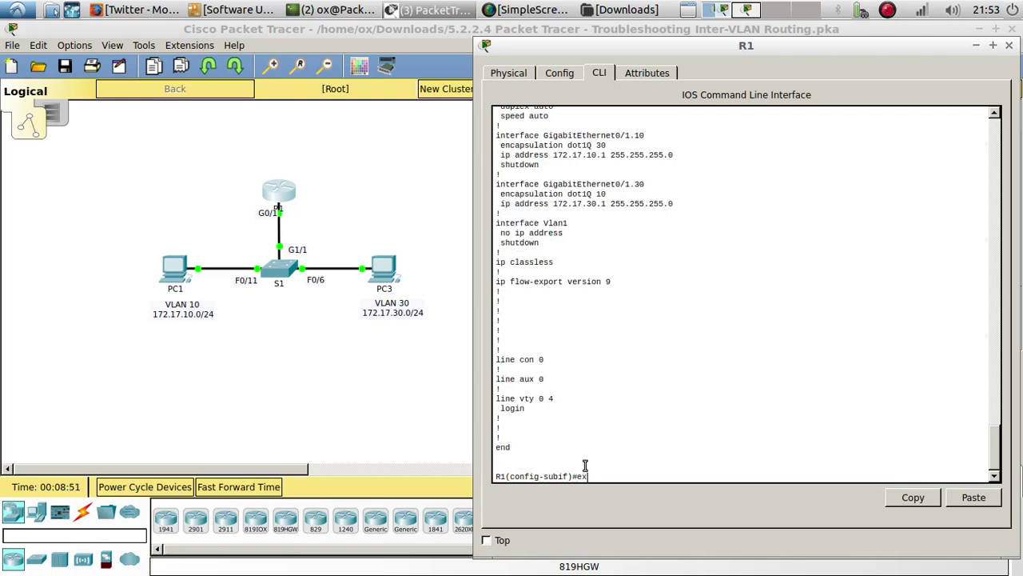
Exit to global configuration and delete subinterface G0/1.30 with no interface GigabitEthernet0/1.30.
{"action": "type", "text": "i"}
{"action": "key", "text": "Tab"}
{"action": "key", "text": "Return"}
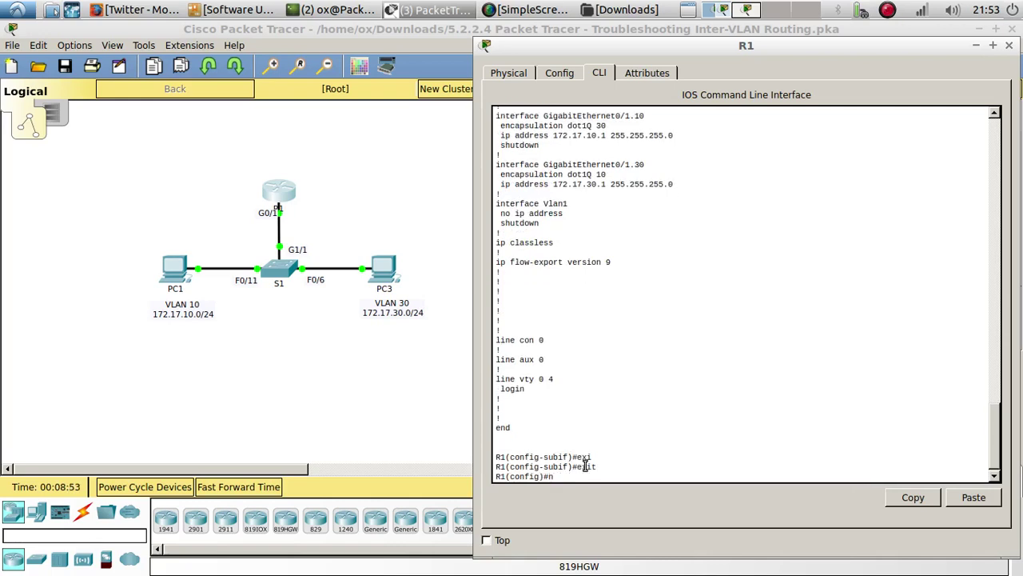
{"action": "type", "text": "no"}
{"action": "left_click", "coordinate": [974, 498]}
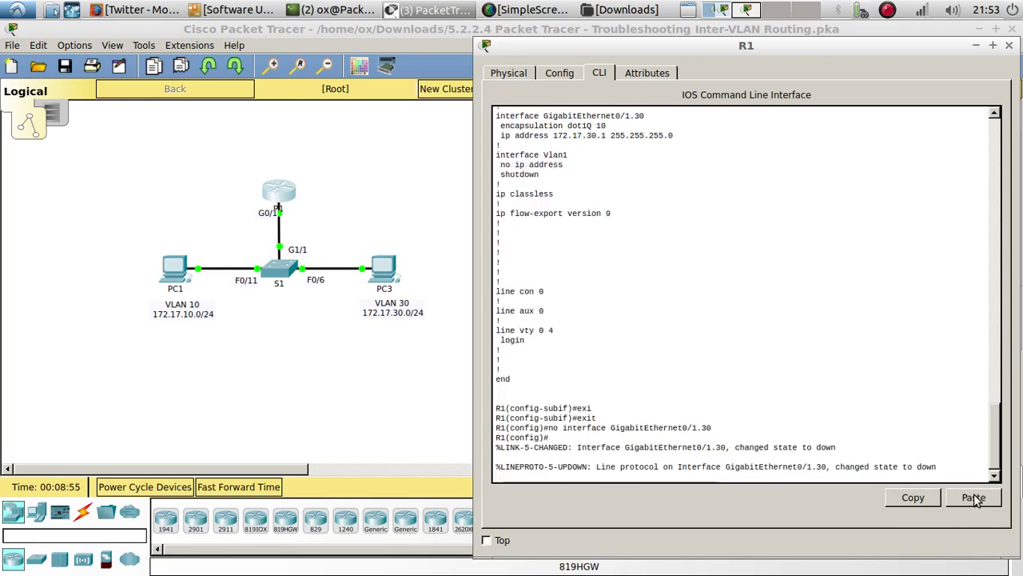
{"action": "key", "text": "Return"}
Delete subinterface G0/1.10 with no interface GigabitEthernet0/1.10 and begin entering int g.
{"action": "key", "text": "Return"}
{"action": "type", "text": "no"}
{"action": "left_click", "coordinate": [973, 497]}
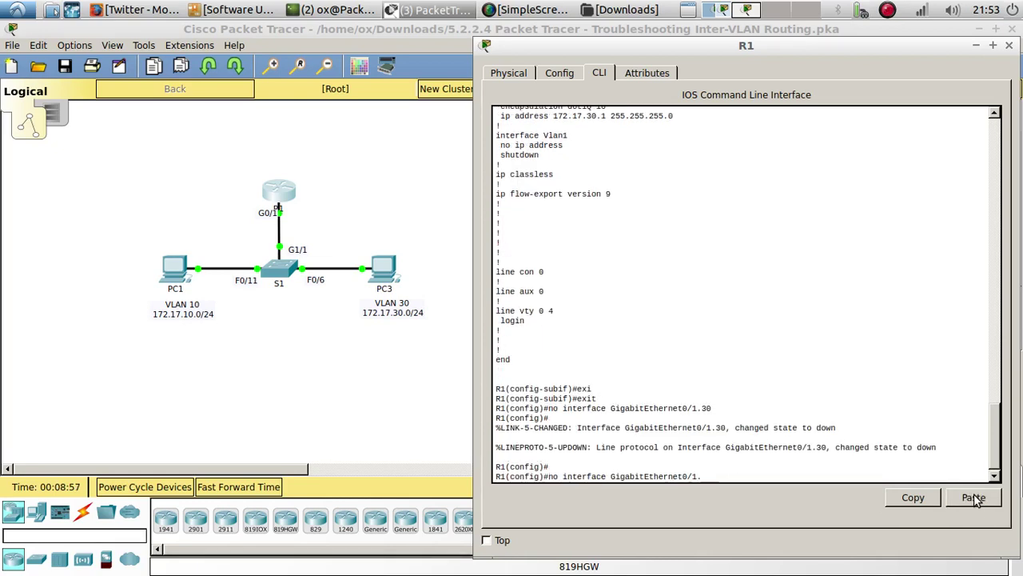
{"action": "type", "text": "10"}
{"action": "key", "text": "Return"}
{"action": "type", "text": "."}
{"action": "key", "text": "Return"}
{"action": "key", "text": "Return"}
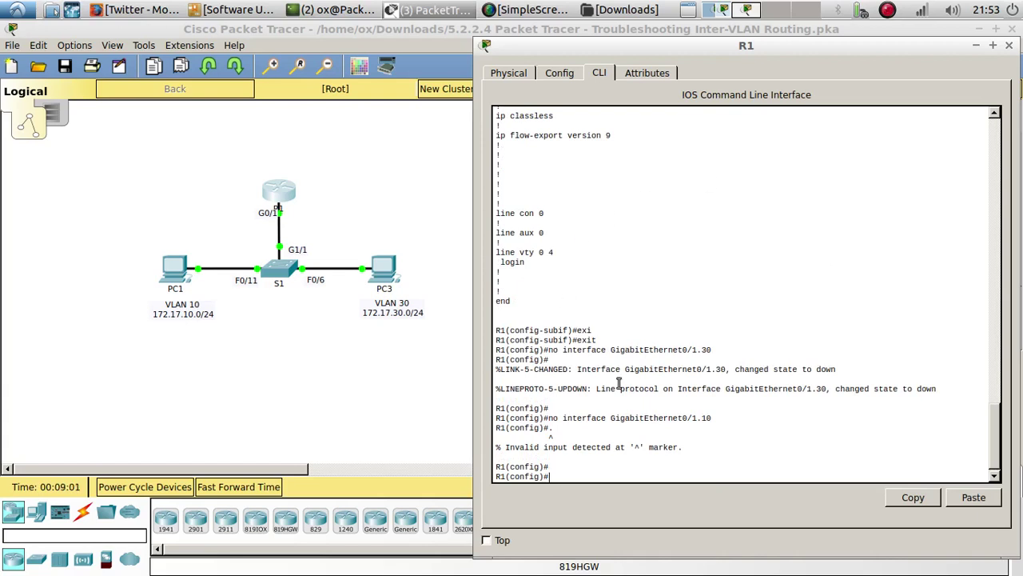
{"action": "triple_click", "coordinate": [727, 422]}
{"action": "left_click", "coordinate": [694, 368]}
{"action": "type", "text": "int g0/1"}
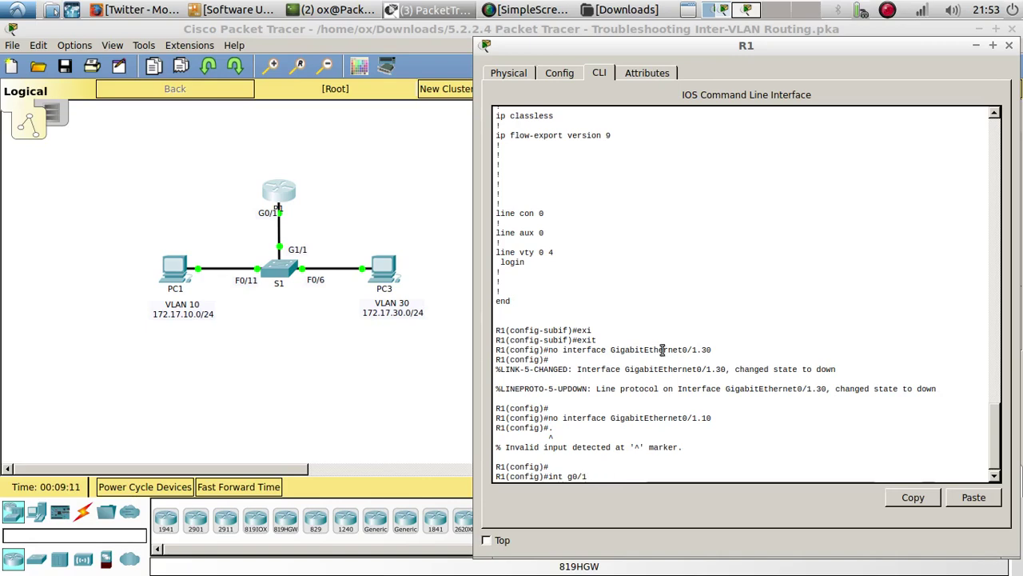
Set subinterface G0/1.10 to encapsulation dot1Q 10.
{"action": "scroll", "coordinate": [660, 347], "scroll_direction": "up", "scroll_amount": 6}
{"action": "scroll", "coordinate": [640, 263], "scroll_direction": "down", "scroll_amount": 6}
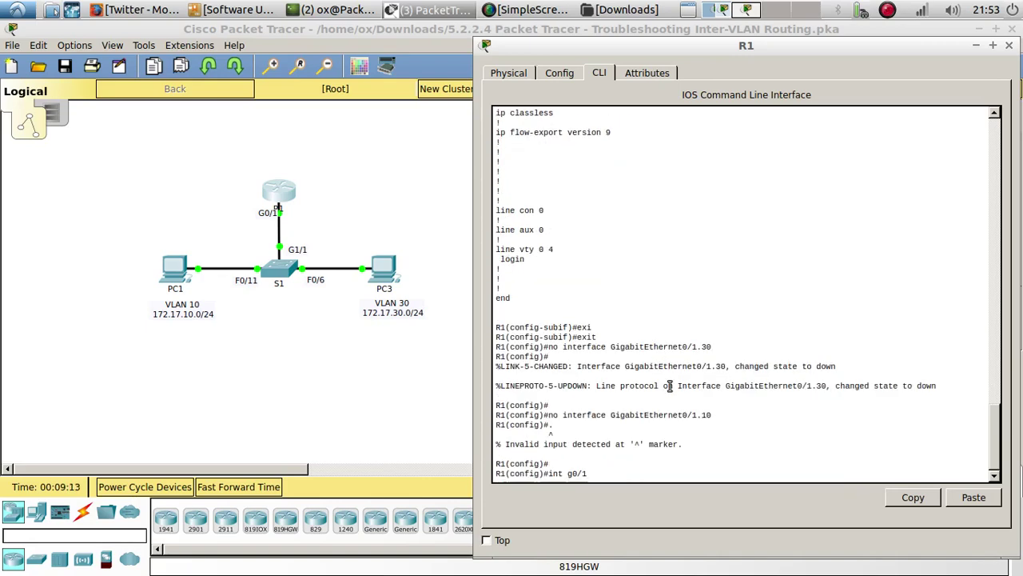
{"action": "type", "text": "en"}
{"action": "key", "text": "Tab"}
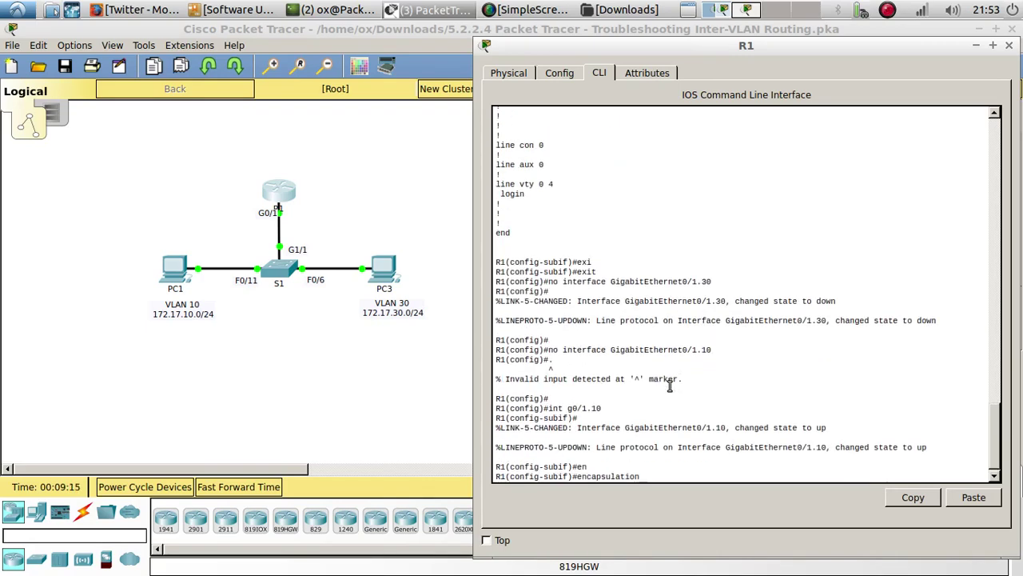
{"action": "type", "text": "do"}
{"action": "key", "text": "Tab"}
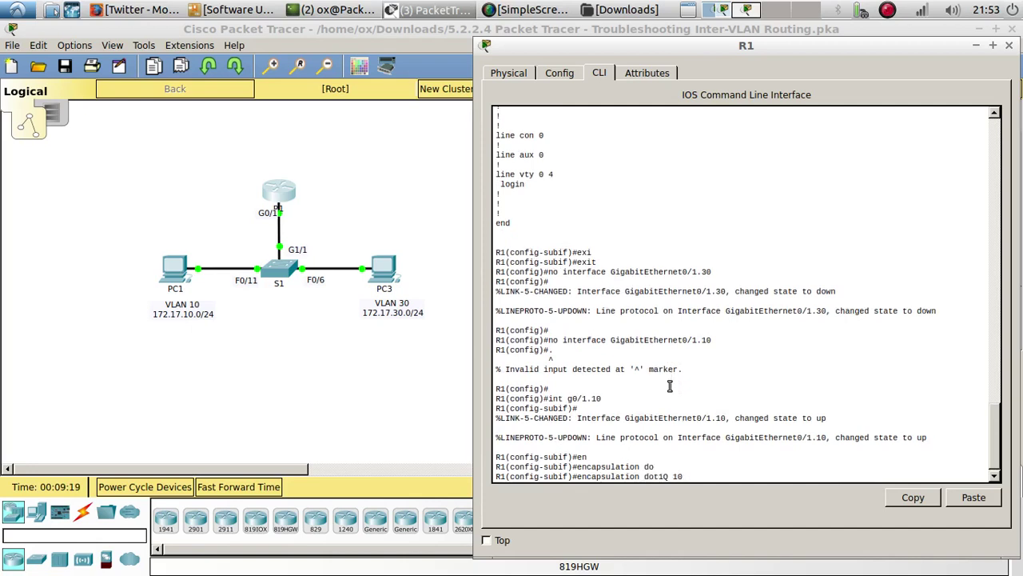
{"action": "key", "text": "Return"}
Give G0/1.10 ip address 172.17.10.1 255.255.255.0 and enable it with no shutdown.
{"action": "scroll", "coordinate": [653, 365], "scroll_direction": "up", "scroll_amount": 10}
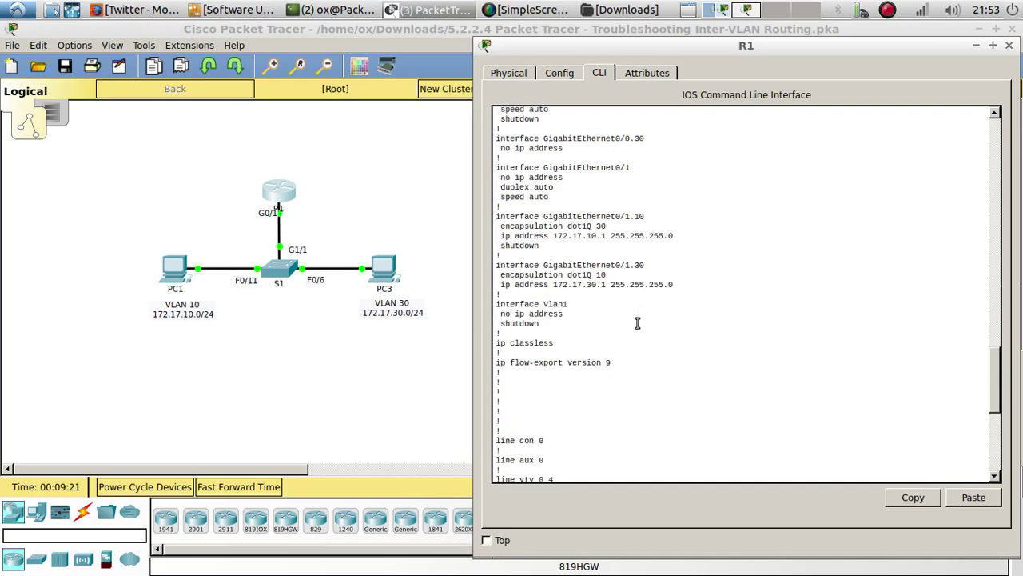
{"action": "left_click_drag", "start_coordinate": [677, 236], "coordinate": [492, 239]}
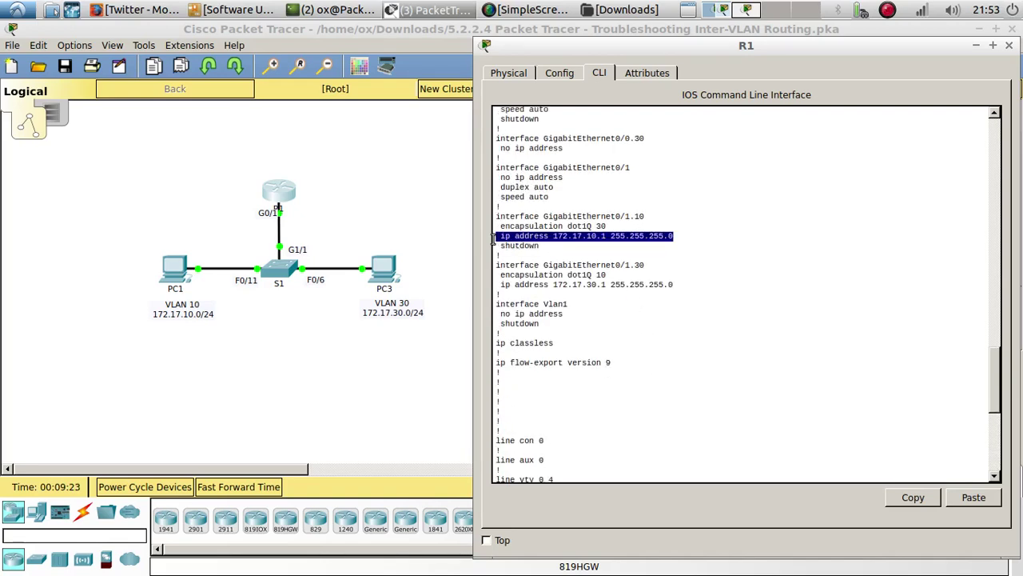
{"action": "left_click", "coordinate": [914, 497]}
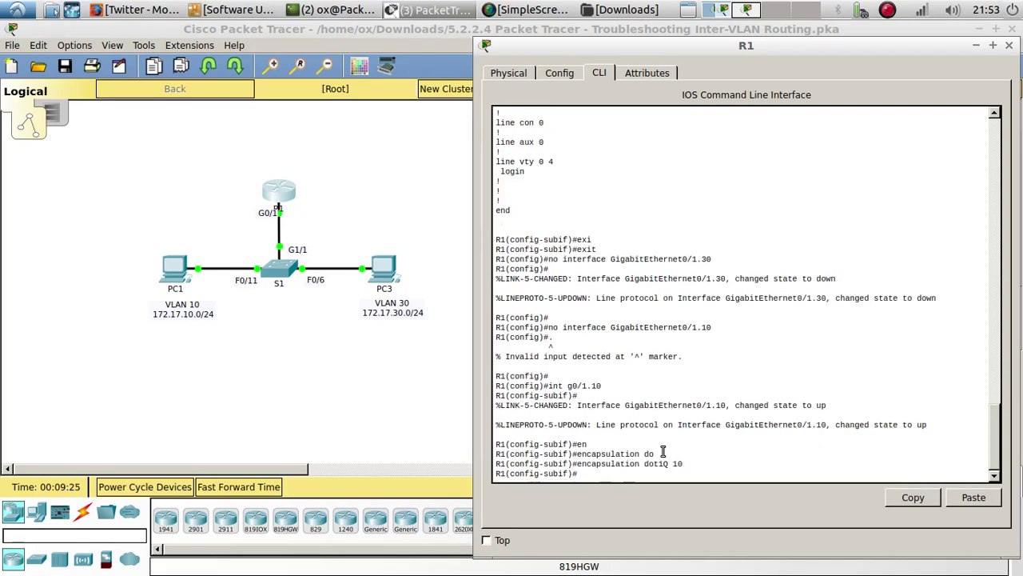
{"action": "left_click", "coordinate": [974, 498]}
{"action": "key", "text": "Return"}
{"action": "key", "text": "Return"}
{"action": "type", "text": "n"}
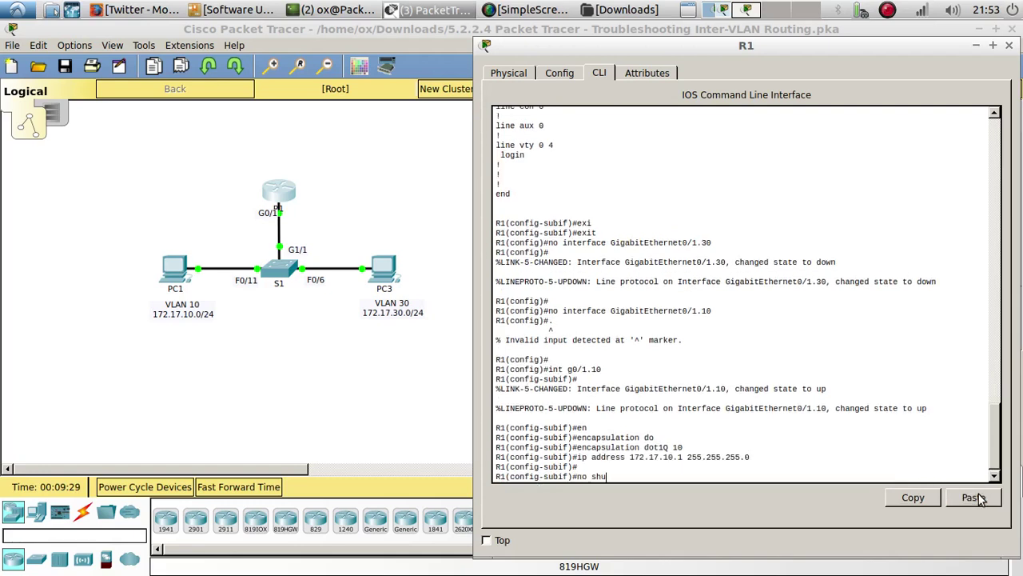
{"action": "type", "text": "o shu"}
{"action": "key", "text": "Tab"}
{"action": "key", "text": "Return"}
{"action": "key", "text": "Return"}
{"action": "key", "text": "Return"}
Create subinterface G0/1.30 and apply encapsulation dot1Q 30 via command history.
{"action": "key", "text": "Up"}
{"action": "key", "text": "Up"}
{"action": "key", "text": "Up"}
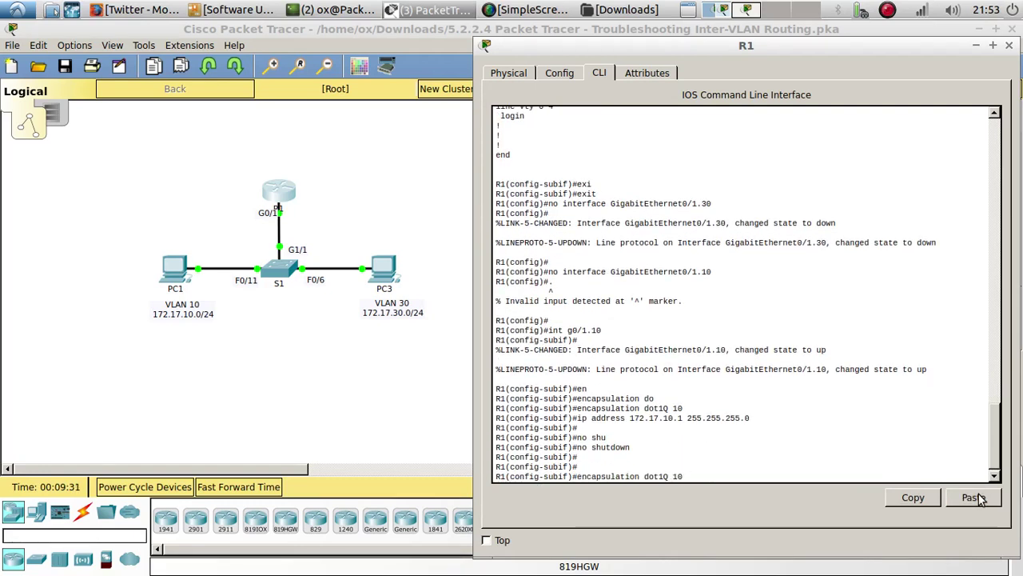
{"action": "key", "text": "Up"}
{"action": "key", "text": "Down"}
{"action": "key", "text": "Up"}
{"action": "key", "text": "Up"}
{"action": "key", "text": "Down"}
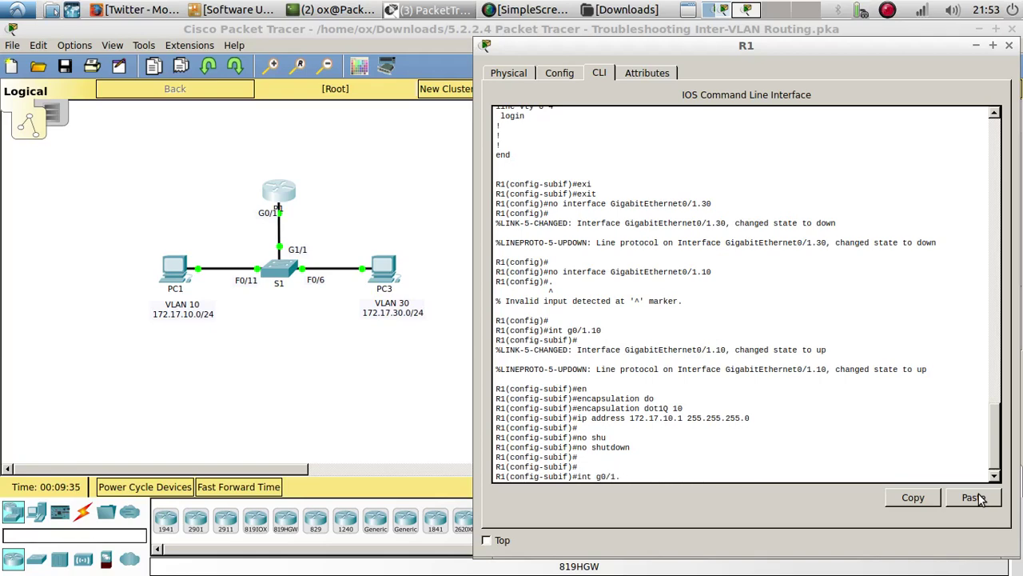
{"action": "key", "text": "Return"}
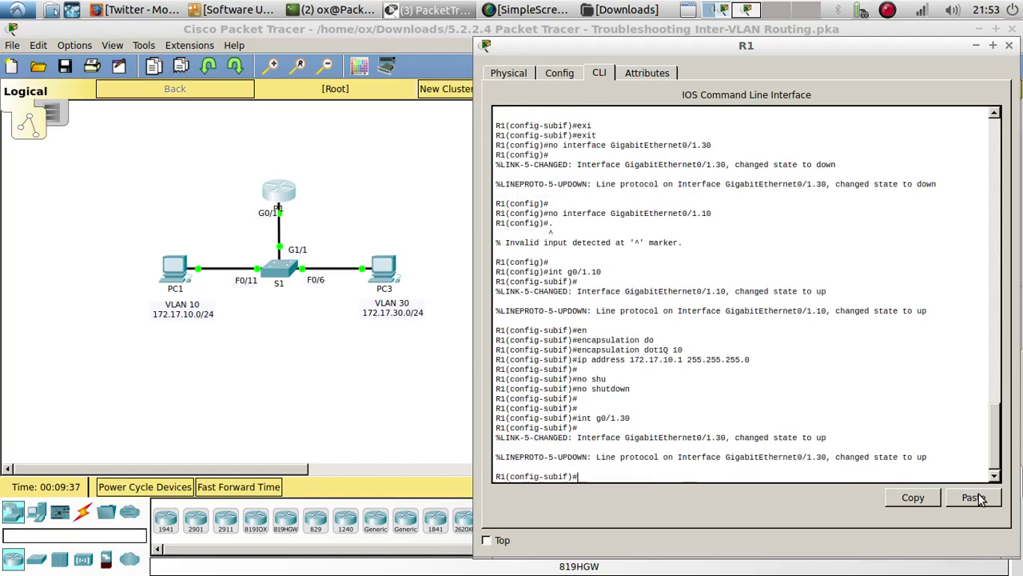
{"action": "key", "text": "Return"}
{"action": "key", "text": "Return"}
{"action": "key", "text": "Up"}
{"action": "key", "text": "Up"}
{"action": "key", "text": "Up"}
{"action": "key", "text": "Up"}
{"action": "key", "text": "Up"}
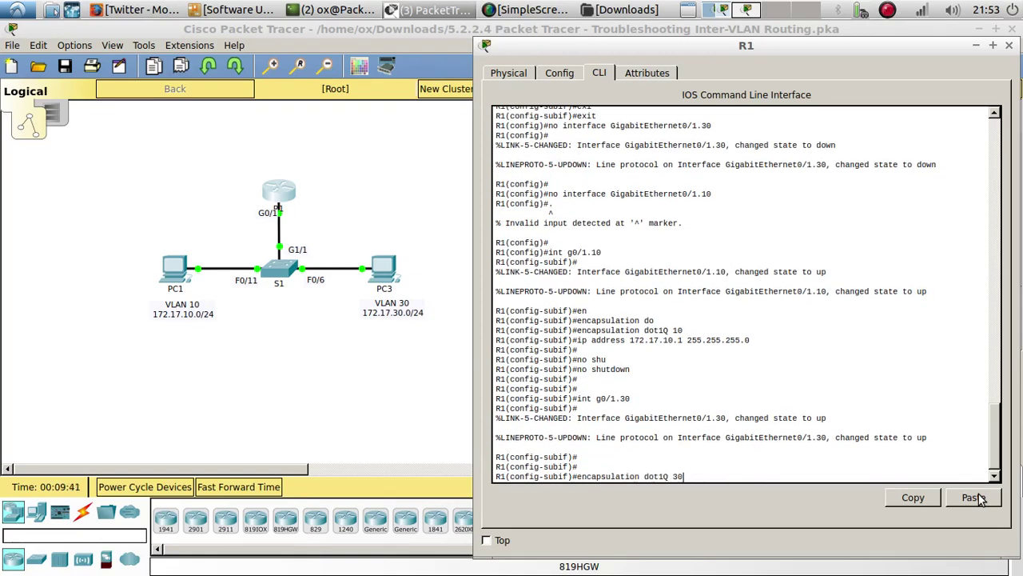
{"action": "key", "text": "Return"}
Assign G0/1.30 address 172.17.30.1 255.255.255.0, correcting a mistyped 172.17.10.30.
{"action": "key", "text": "Up"}
{"action": "key", "text": "Up"}
{"action": "key", "text": "Up"}
{"action": "key", "text": "Up"}
{"action": "key", "text": "Up"}
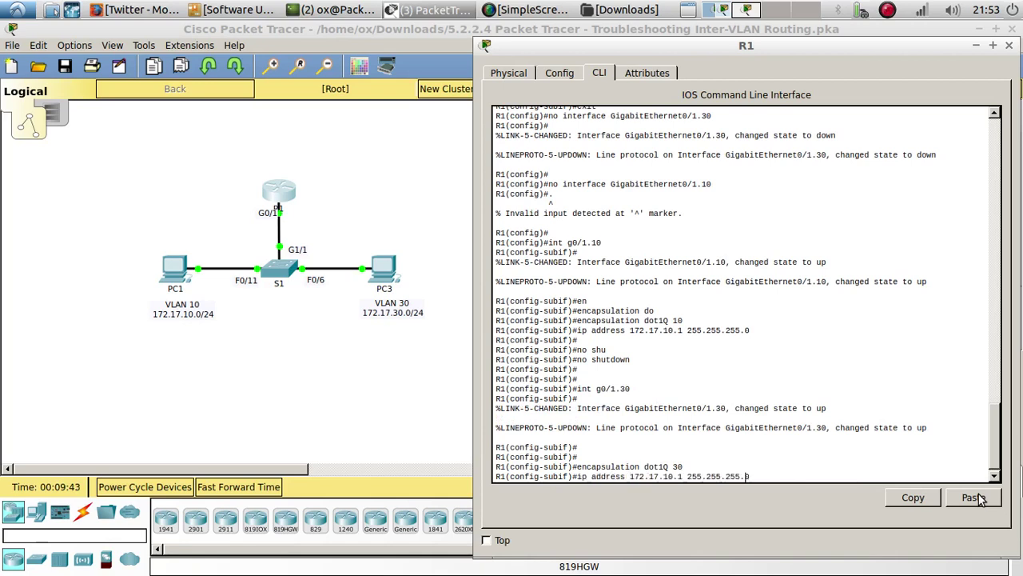
{"action": "key", "text": "BackSpace"}
{"action": "type", "text": "30"}
{"action": "key", "text": "Return"}
{"action": "type", "text": "no"}
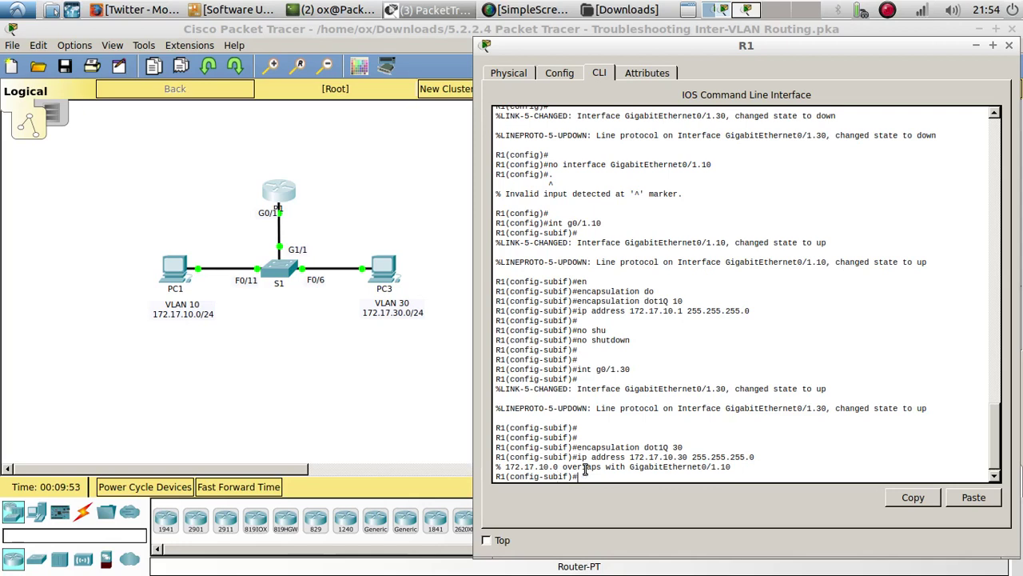
{"action": "key", "text": "Up"}
{"action": "key", "text": "Left"}
{"action": "key", "text": "Left"}
{"action": "key", "text": "Left"}
{"action": "key", "text": "Left"}
{"action": "key", "text": "Left"}
{"action": "key", "text": "BackSpace"}
{"action": "key", "text": "BackSpace"}
{"action": "type", "text": "1"}
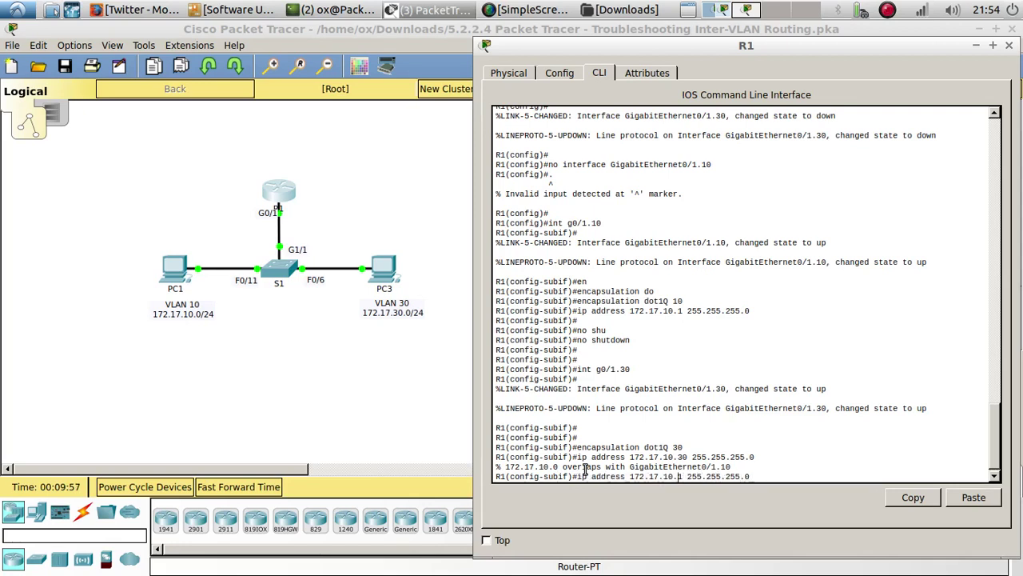
{"action": "key", "text": "Left"}
{"action": "key", "text": "Left"}
{"action": "key", "text": "Left"}
{"action": "key", "text": "BackSpace"}
{"action": "type", "text": "3"}
{"action": "key", "text": "Return"}
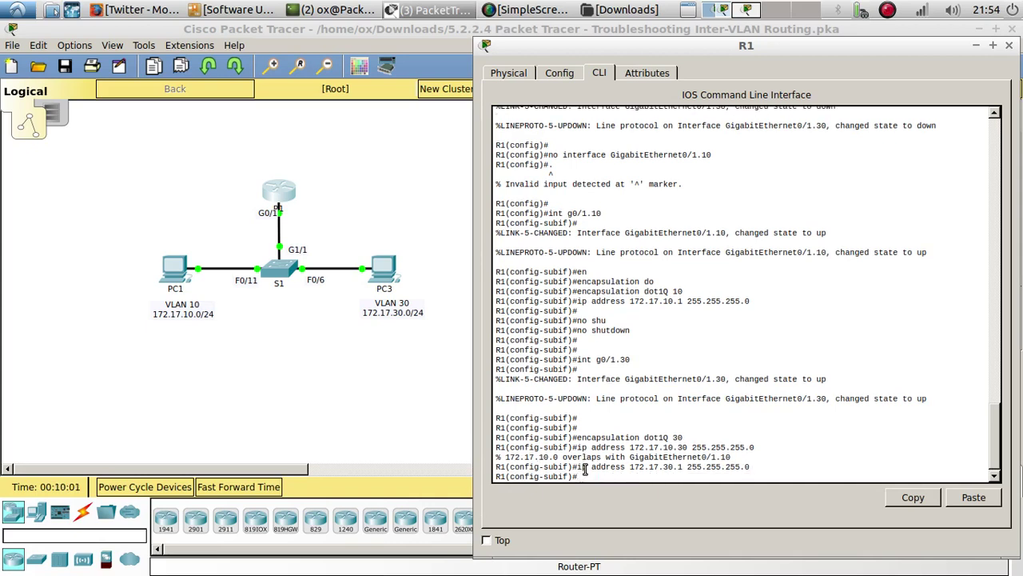
Enable subinterface G0/1.30 with no shutdown.
{"action": "type", "text": "hu"}
{"action": "key", "text": "Tab"}
{"action": "key", "text": "Return"}
{"action": "key", "text": "Return"}
Run do show run and confirm G0/1.10 tags dot1Q 10.
{"action": "type", "text": "do show run"}
{"action": "key", "text": "Return"}
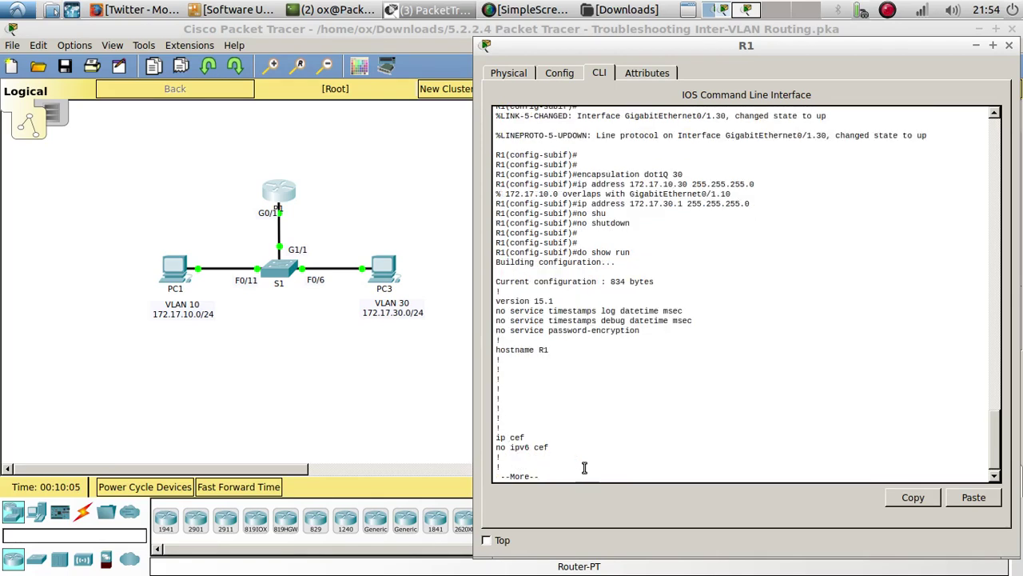
{"action": "key", "text": "Return"}
{"action": "key", "text": "Return"}
{"action": "key", "text": "Return"}
{"action": "key", "text": "Return"}
{"action": "key", "text": "Return"}
{"action": "key", "text": "Return"}
{"action": "key", "text": "Return"}
{"action": "key", "text": "Return"}
{"action": "key", "text": "Return"}
{"action": "key", "text": "Return"}
{"action": "key", "text": "Return"}
{"action": "key", "text": "Return"}
{"action": "key", "text": "Return"}
{"action": "key", "text": "Return"}
{"action": "key", "text": "Return"}
{"action": "key", "text": "Return"}
{"action": "key", "text": "Return"}
{"action": "key", "text": "Return"}
{"action": "key", "text": "Return"}
{"action": "key", "text": "Return"}
{"action": "key", "text": "Return"}
{"action": "key", "text": "Return"}
{"action": "key", "text": "Return"}
{"action": "key", "text": "Return"}
{"action": "key", "text": "Return"}
{"action": "key", "text": "Return"}
{"action": "key", "text": "Return"}
{"action": "key", "text": "Return"}
{"action": "key", "text": "Return"}
{"action": "key", "text": "Return"}
{"action": "key", "text": "Return"}
{"action": "key", "text": "Return"}
{"action": "key", "text": "Return"}
{"action": "key", "text": "Return"}
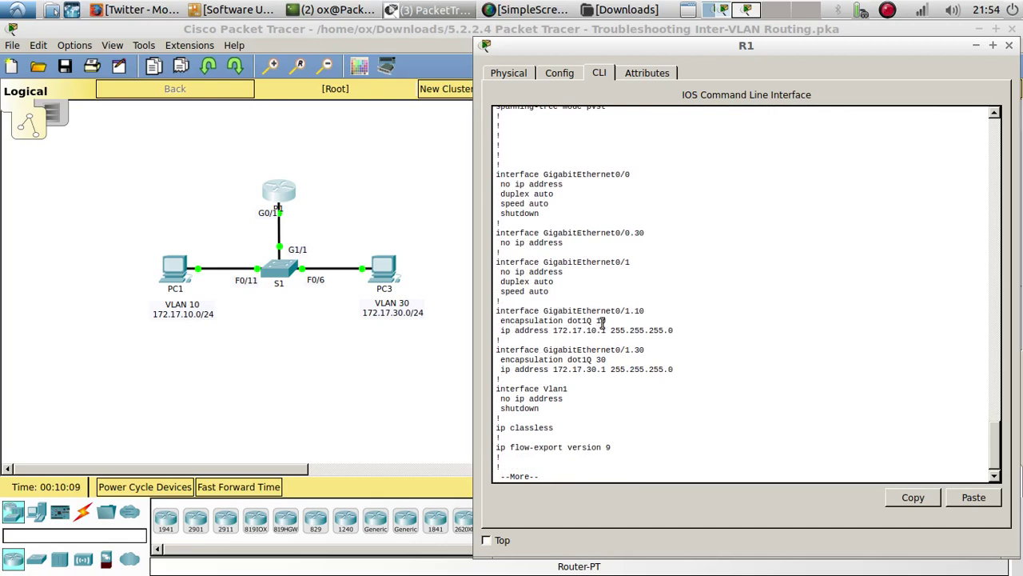
{"action": "mouse_move", "coordinate": [616, 310]}
{"action": "left_mouse_down"}
{"action": "mouse_move", "coordinate": [560, 321]}
{"action": "mouse_move", "coordinate": [612, 320]}
{"action": "left_mouse_up"}
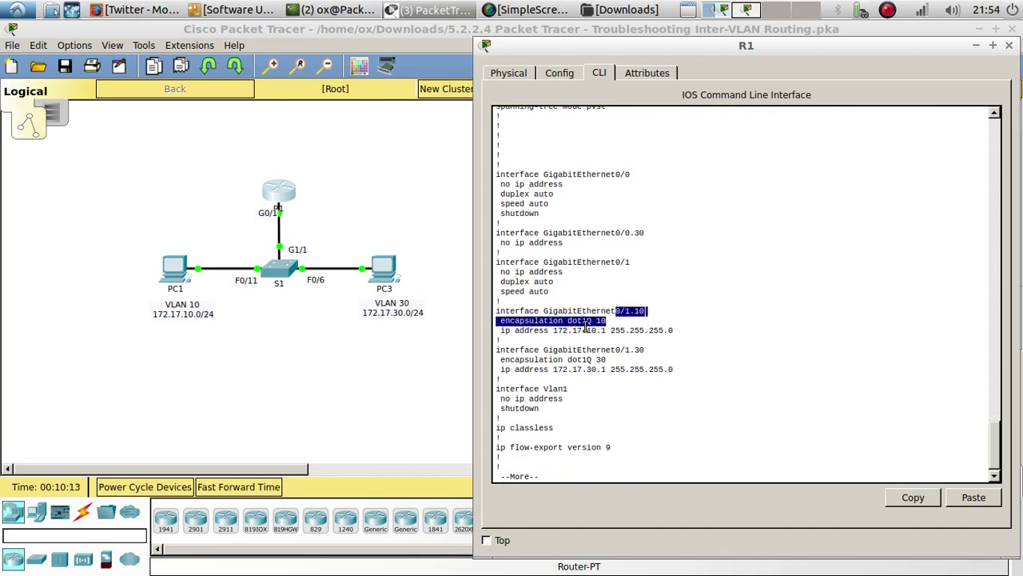
{"action": "double_click", "coordinate": [601, 321]}
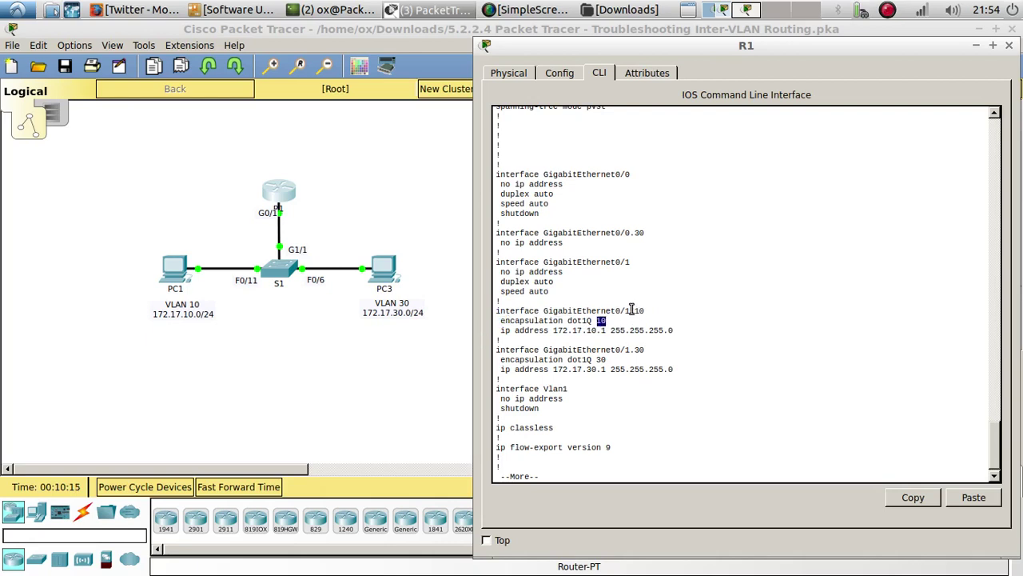
{"action": "left_click_drag", "start_coordinate": [632, 310], "coordinate": [653, 314]}
Check G0/1.30's 172.17.30.1 address line and the G0/1 physical interface settings.
{"action": "left_click_drag", "start_coordinate": [631, 350], "coordinate": [609, 361]}
{"action": "left_click_drag", "start_coordinate": [501, 369], "coordinate": [674, 369]}
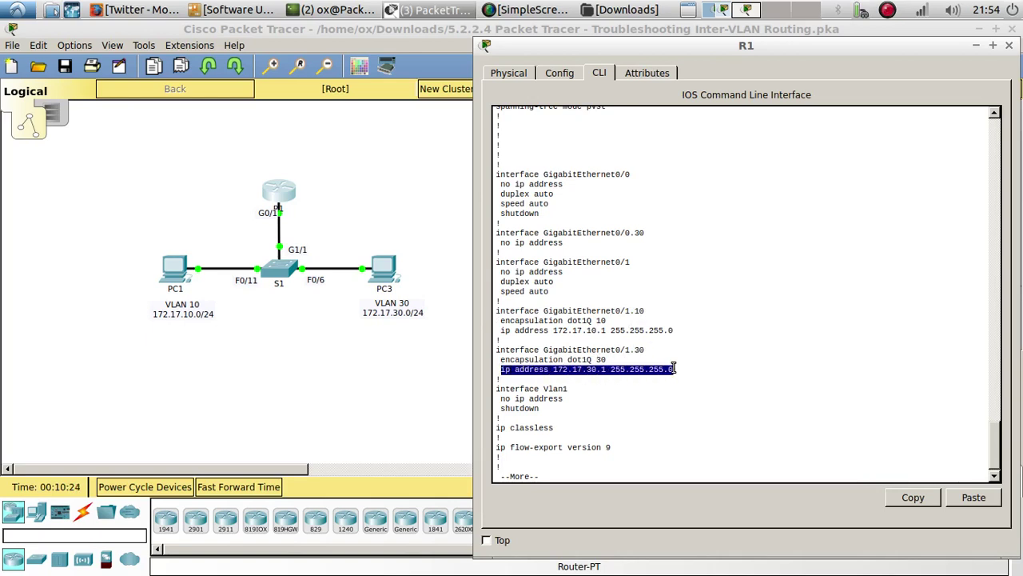
{"action": "left_click", "coordinate": [598, 400]}
{"action": "scroll", "coordinate": [563, 205], "scroll_direction": "down", "scroll_amount": 1}
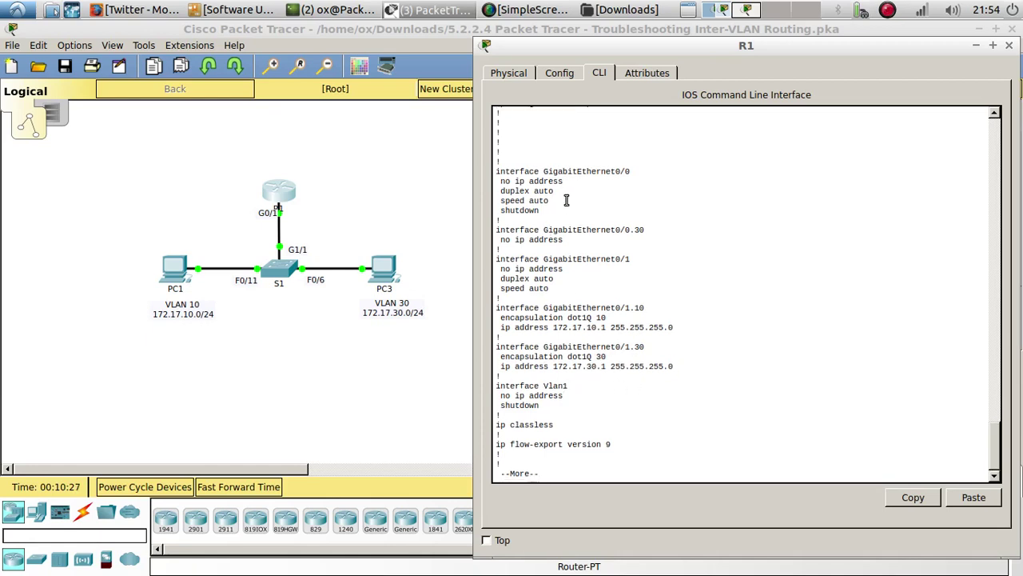
{"action": "scroll", "coordinate": [573, 310], "scroll_direction": "down", "scroll_amount": 3}
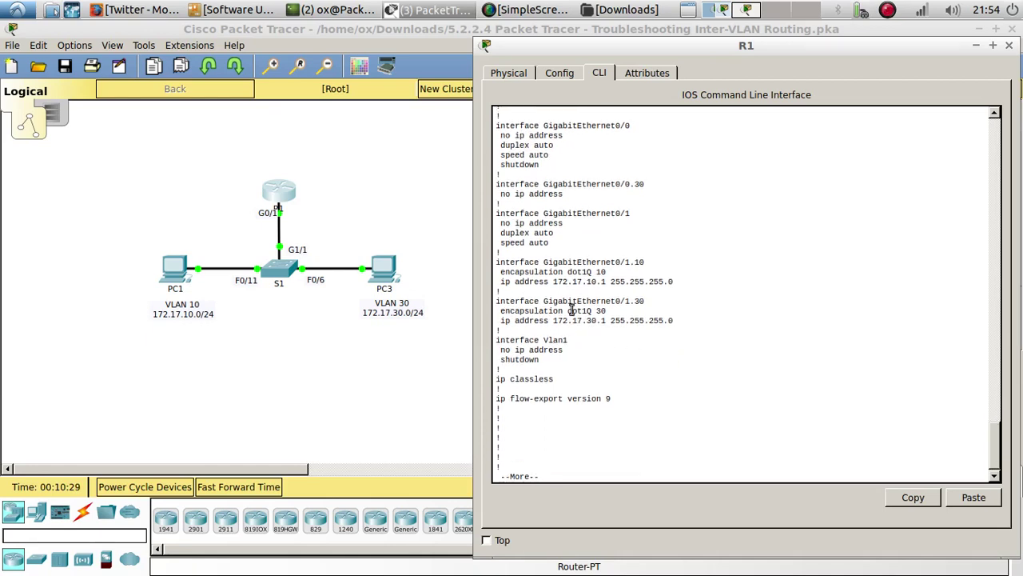
{"action": "left_click_drag", "start_coordinate": [570, 246], "coordinate": [496, 213]}
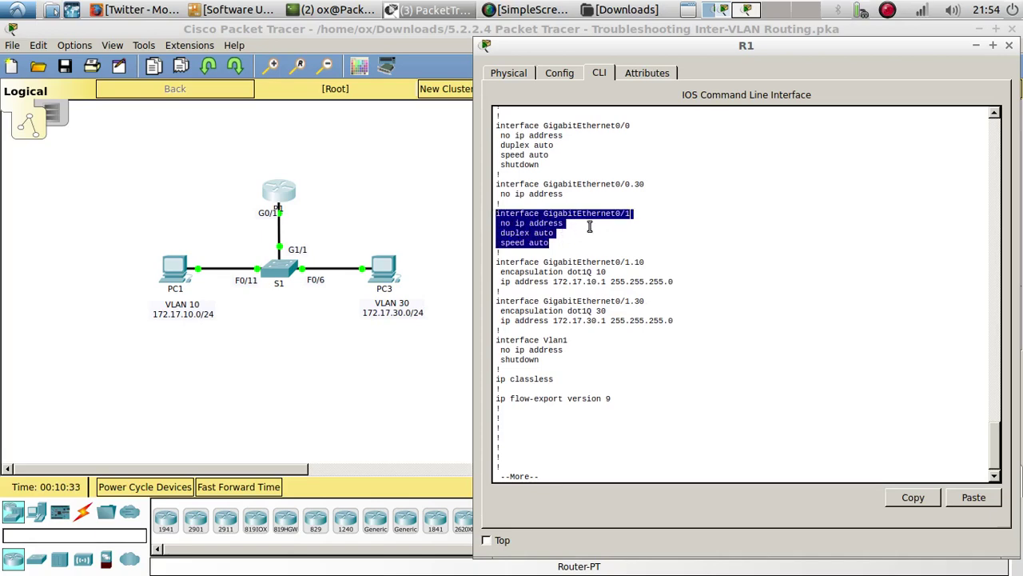
{"action": "left_click", "coordinate": [748, 9]}
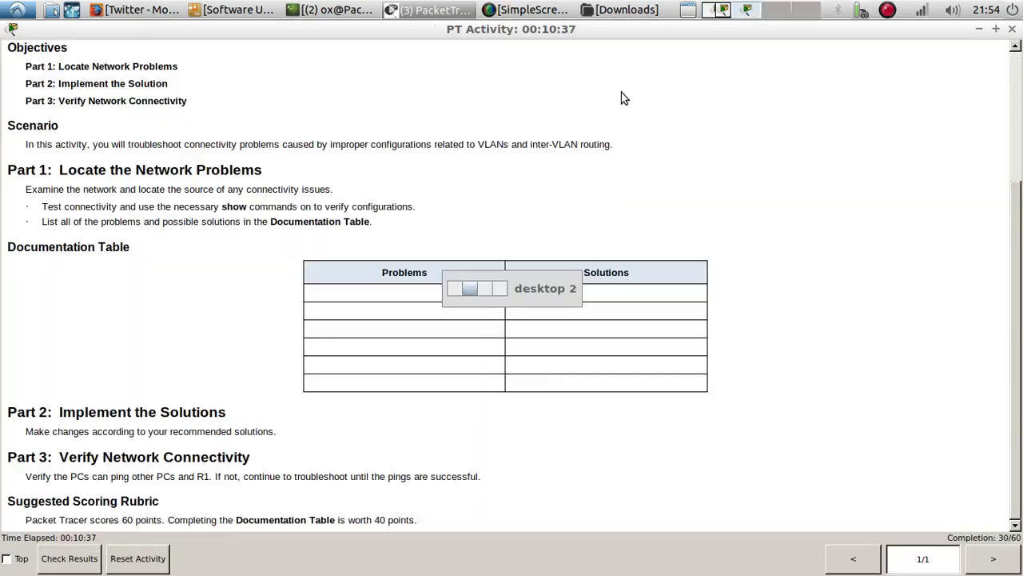
{"action": "scroll", "coordinate": [310, 247], "scroll_direction": "up", "scroll_amount": 4}
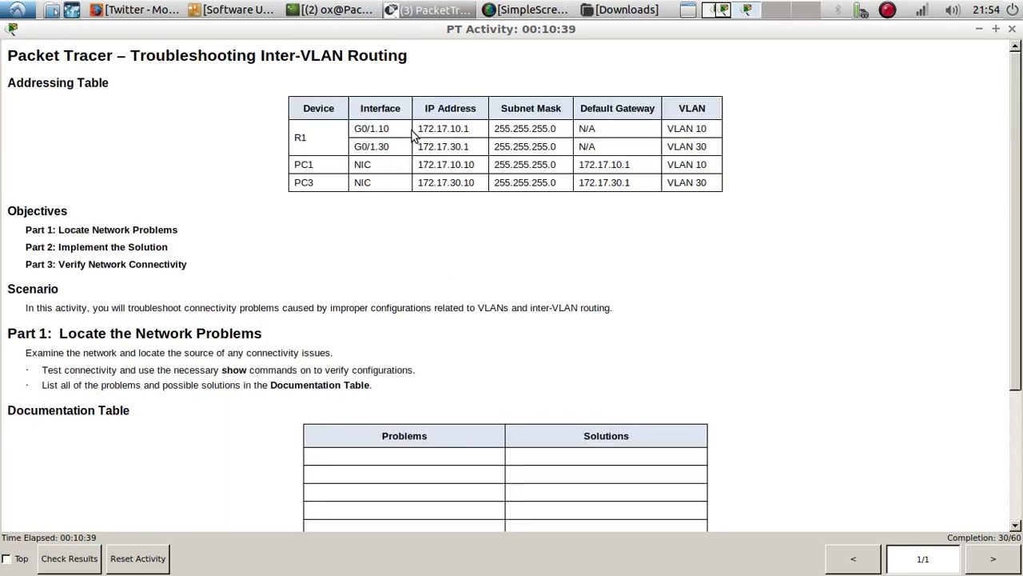
{"action": "left_click_drag", "start_coordinate": [416, 130], "coordinate": [488, 128]}
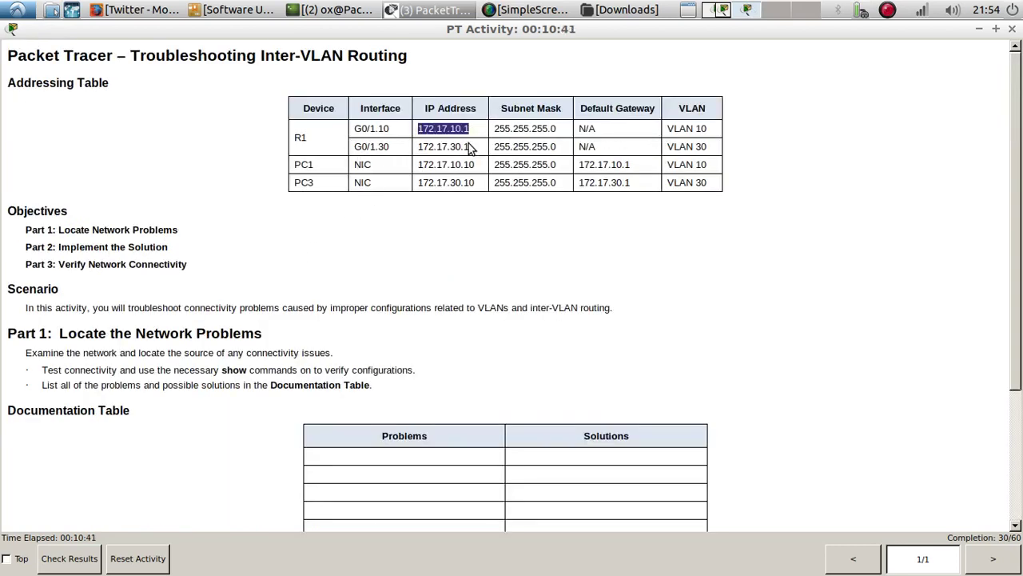
{"action": "left_click", "coordinate": [470, 148]}
{"action": "double_click", "coordinate": [419, 148]}
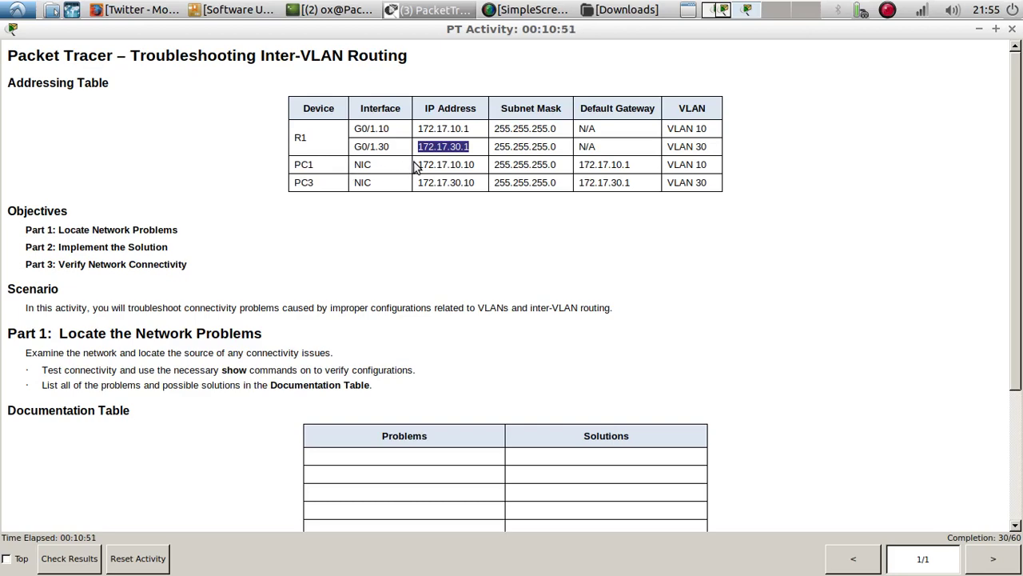
{"action": "left_click", "coordinate": [726, 12]}
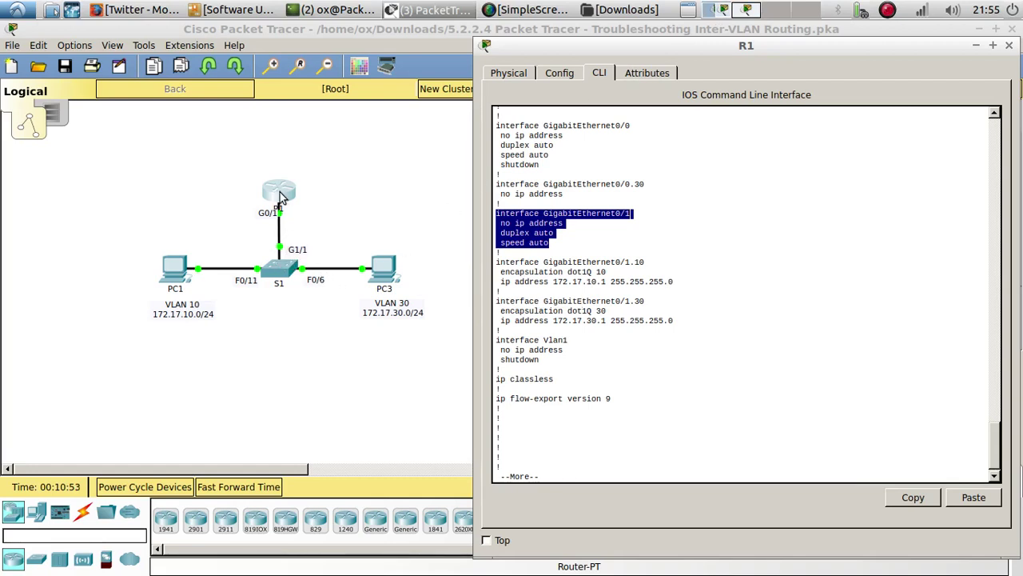
Close R1 and open switch S1's command line in an enlarged window.
{"action": "left_click", "coordinate": [1009, 46]}
{"action": "left_click", "coordinate": [278, 268]}
{"action": "left_click_drag", "start_coordinate": [590, 104], "coordinate": [812, 45]}
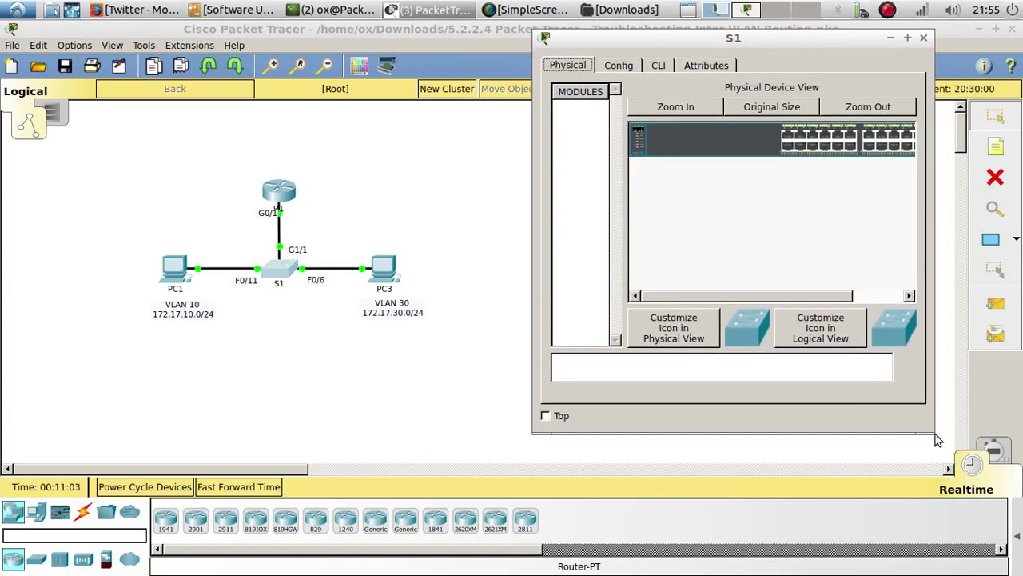
{"action": "left_click_drag", "start_coordinate": [927, 429], "coordinate": [987, 566]}
{"action": "left_click", "coordinate": [659, 65]}
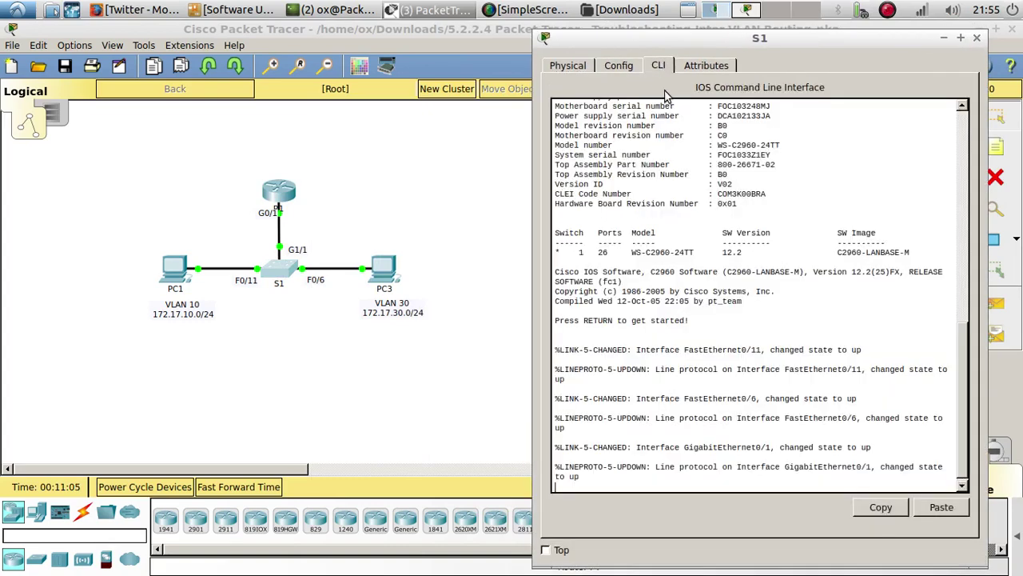
Enter privileged mode on S1 and display its running configuration with show run.
{"action": "key", "text": "Return"}
{"action": "key", "text": "Return"}
{"action": "type", "text": "en"}
{"action": "key", "text": "Return"}
{"action": "key", "text": "Return"}
{"action": "type", "text": "s"}
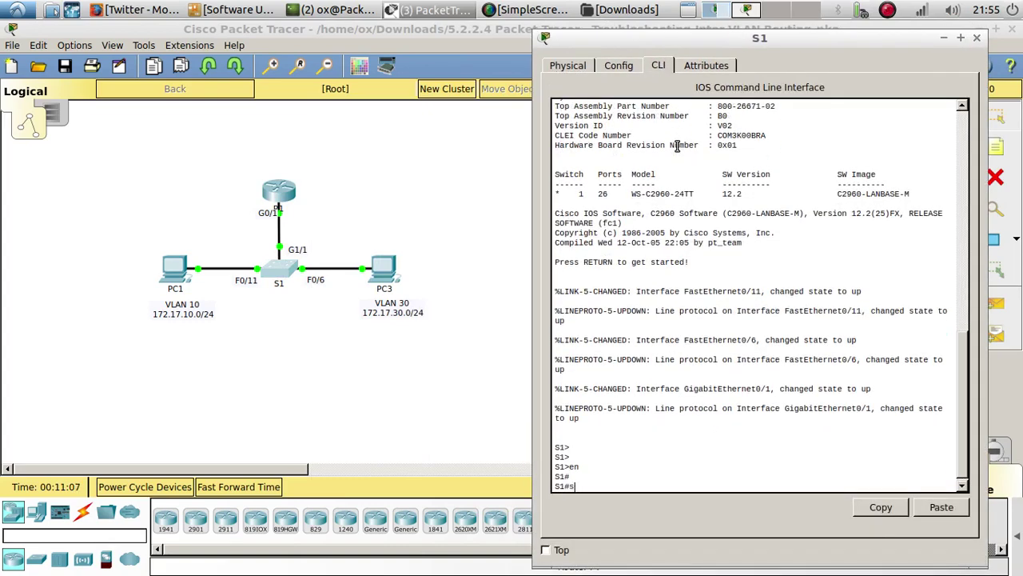
{"action": "type", "text": "how run"}
{"action": "key", "text": "Return"}
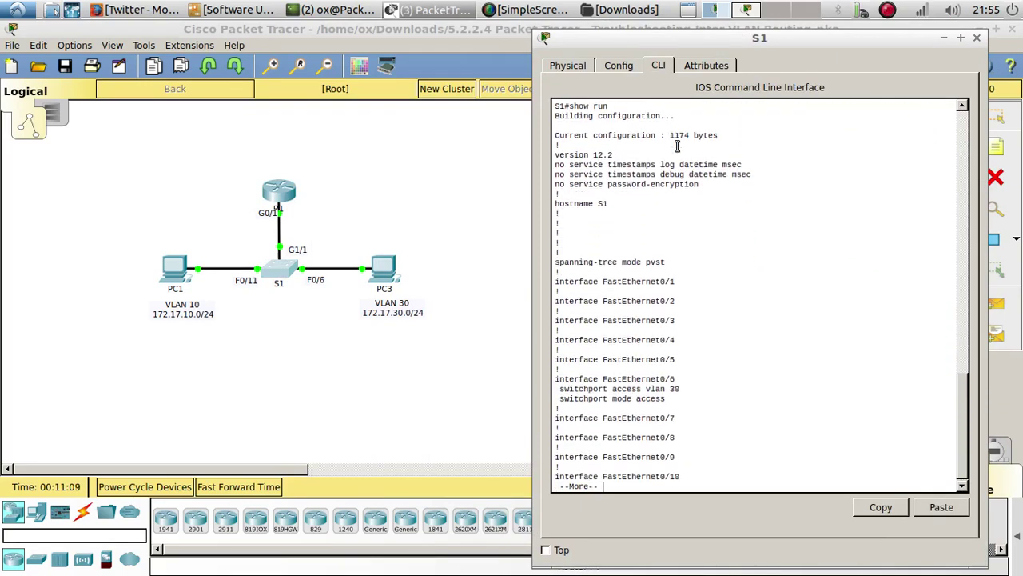
{"action": "key", "text": "Return"}
{"action": "key", "text": "Return"}
{"action": "key", "text": "Return"}
{"action": "key", "text": "Return"}
{"action": "key", "text": "Return"}
{"action": "key", "text": "Return"}
{"action": "key", "text": "Return"}
{"action": "key", "text": "Return"}
{"action": "key", "text": "Return"}
{"action": "key", "text": "Return"}
{"action": "key", "text": "Return"}
{"action": "key", "text": "Return"}
{"action": "key", "text": "Return"}
{"action": "key", "text": "Return"}
{"action": "key", "text": "Return"}
{"action": "key", "text": "Return"}
{"action": "key", "text": "Return"}
{"action": "key", "text": "Return"}
{"action": "key", "text": "Return"}
{"action": "key", "text": "Return"}
{"action": "key", "text": "Return"}
{"action": "key", "text": "Return"}
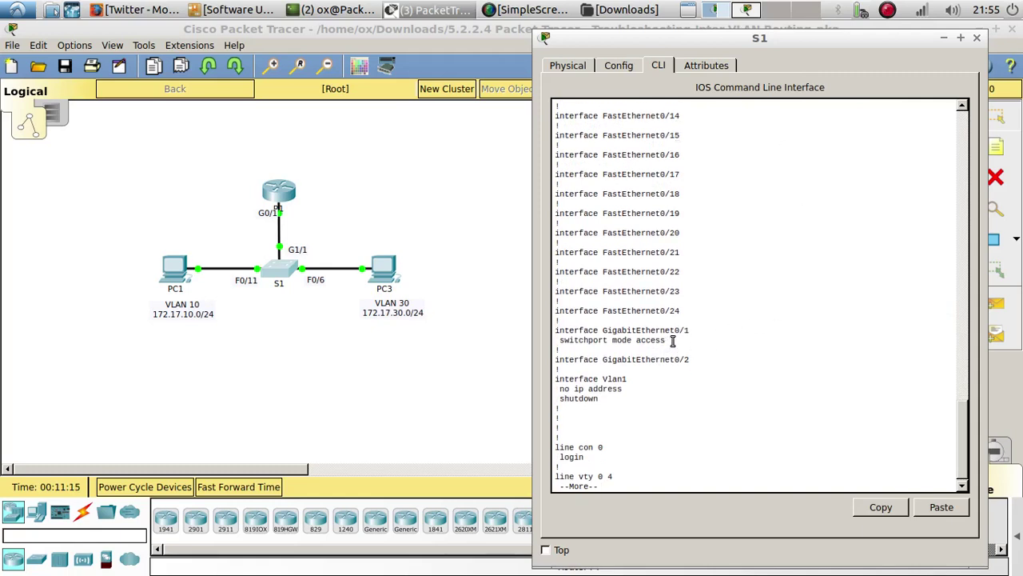
Copy the interface GigabitEthernet0/1 line, which shows access mode, and page to the end.
{"action": "left_click_drag", "start_coordinate": [672, 340], "coordinate": [557, 326]}
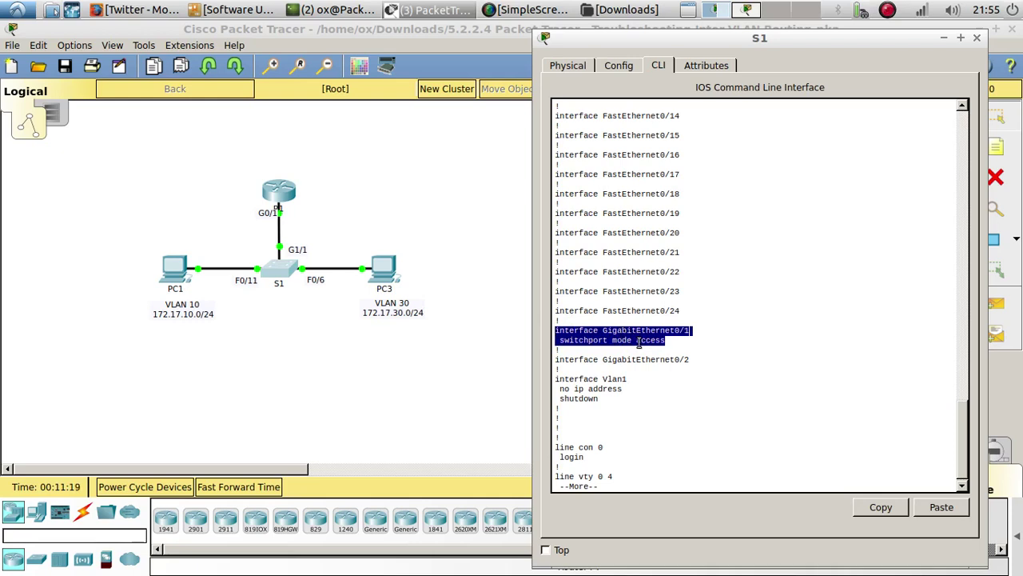
{"action": "left_click", "coordinate": [662, 333]}
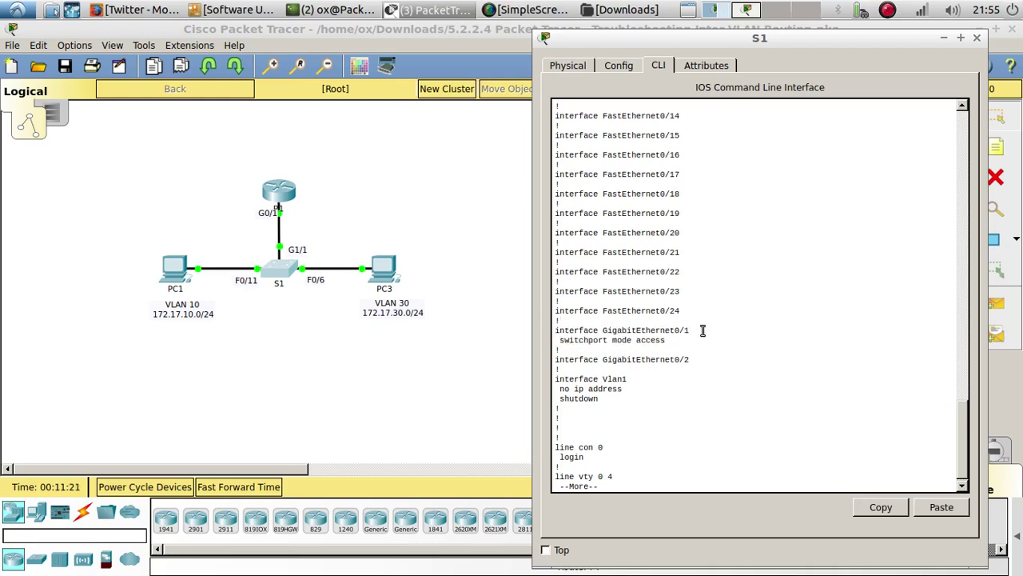
{"action": "left_click_drag", "start_coordinate": [692, 331], "coordinate": [558, 335]}
{"action": "right_click", "coordinate": [603, 341]}
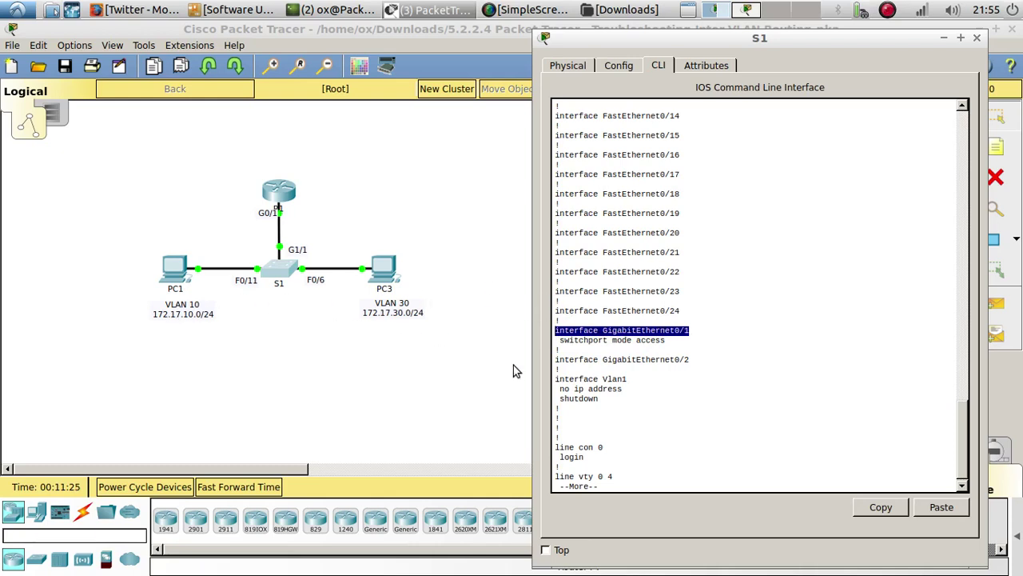
{"action": "left_click", "coordinate": [698, 473]}
{"action": "key", "text": "Return"}
{"action": "key", "text": "space"}
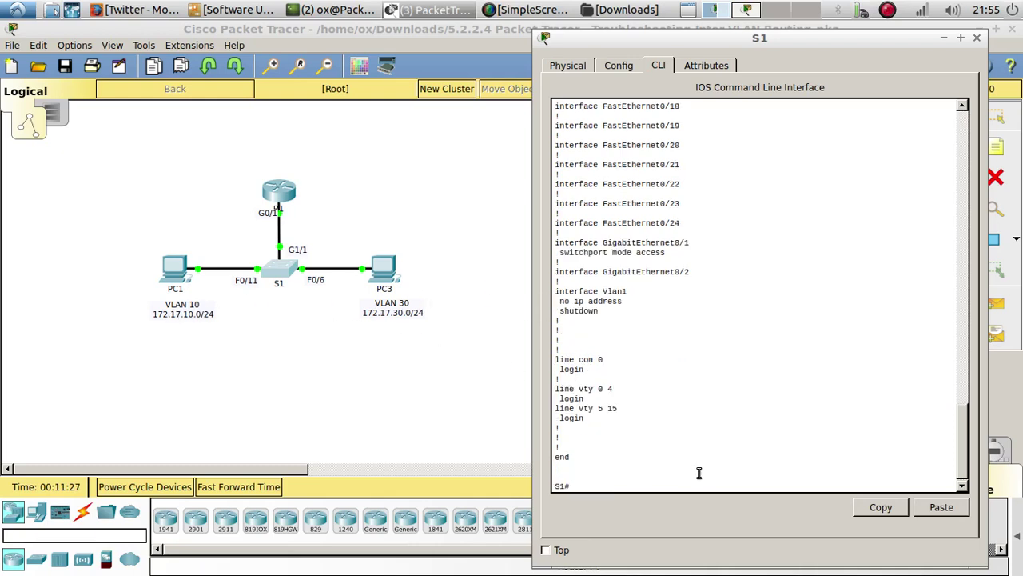
Enter global configuration mode on S1 and paste the copied interface GigabitEthernet0/1 line.
{"action": "type", "text": "config t"}
{"action": "key", "text": "Return"}
{"action": "key", "text": "Return"}
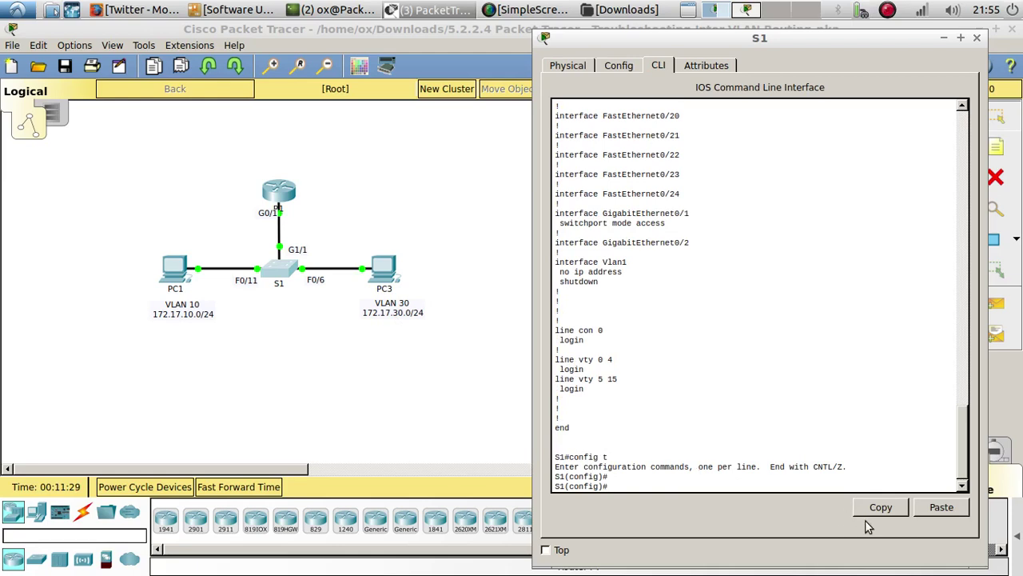
{"action": "left_click", "coordinate": [942, 512]}
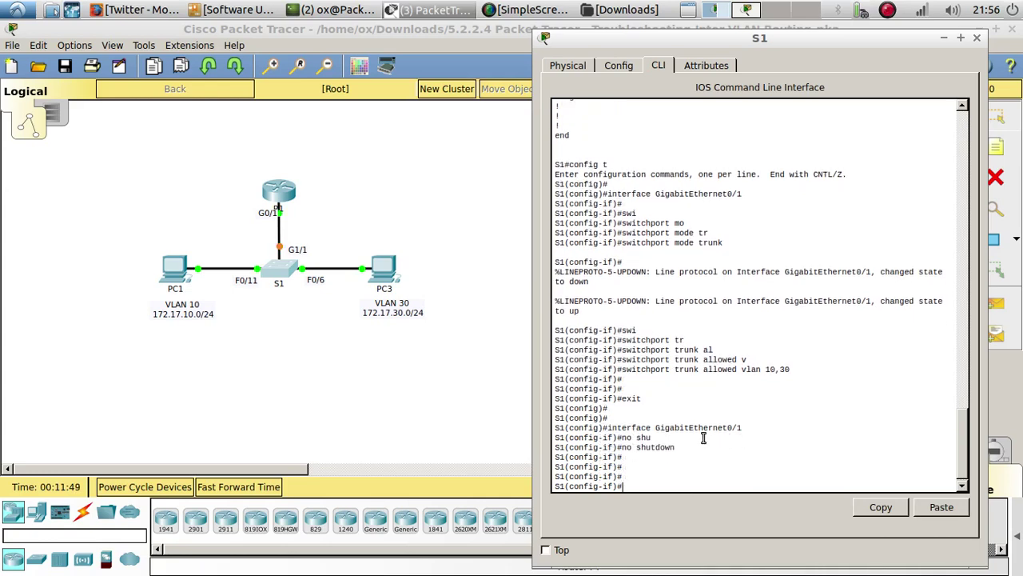
{"action": "scroll", "coordinate": [691, 352], "scroll_direction": "up", "scroll_amount": 10}
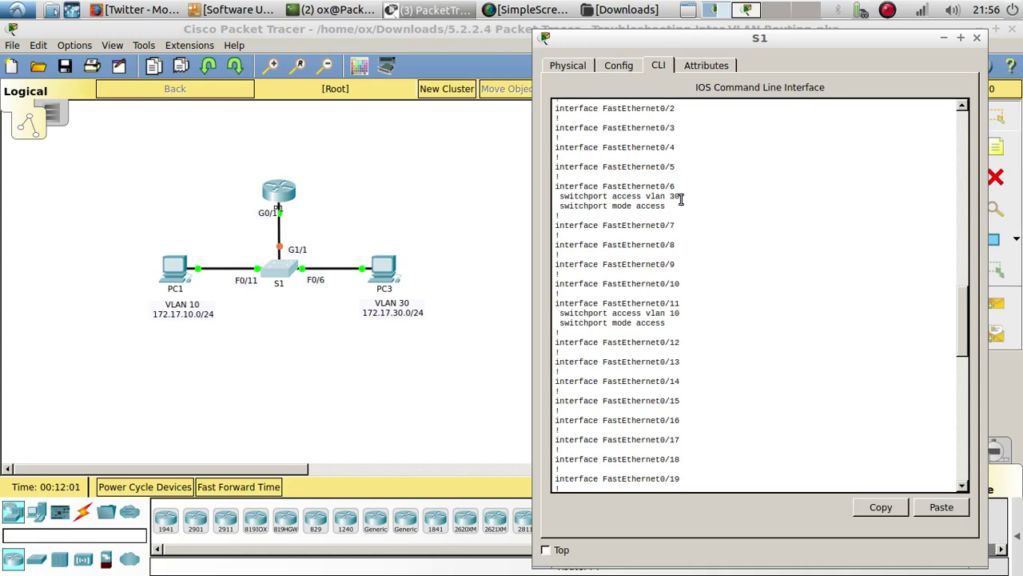
{"action": "left_click_drag", "start_coordinate": [681, 196], "coordinate": [617, 197]}
{"action": "left_click", "coordinate": [677, 204]}
{"action": "double_click", "coordinate": [652, 207]}
{"action": "left_click_drag", "start_coordinate": [689, 315], "coordinate": [564, 314]}
{"action": "left_click_drag", "start_coordinate": [670, 323], "coordinate": [559, 322]}
{"action": "scroll", "coordinate": [612, 274], "scroll_direction": "down", "scroll_amount": 20}
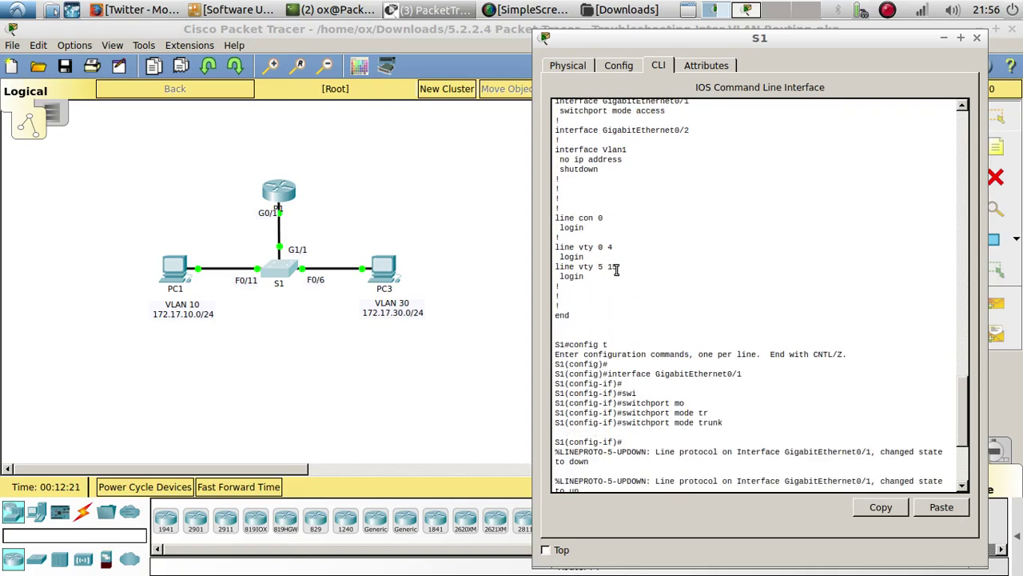
Close S1 and check PC1's IP configuration: address 172.17.10.10, gateway 172.17.10.1.
{"action": "left_click", "coordinate": [977, 37]}
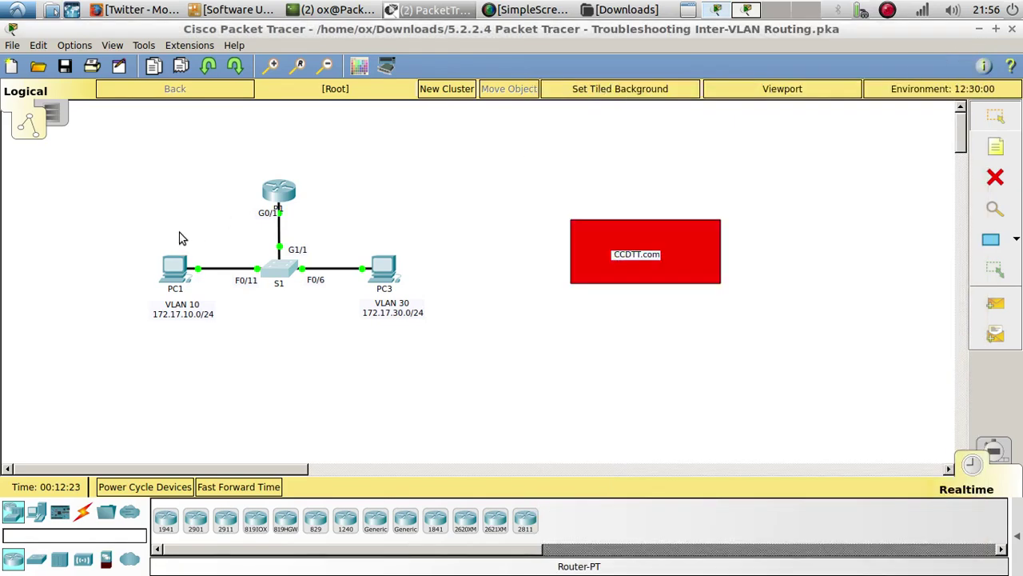
{"action": "left_click", "coordinate": [176, 270]}
{"action": "left_click_drag", "start_coordinate": [375, 111], "coordinate": [576, 105]}
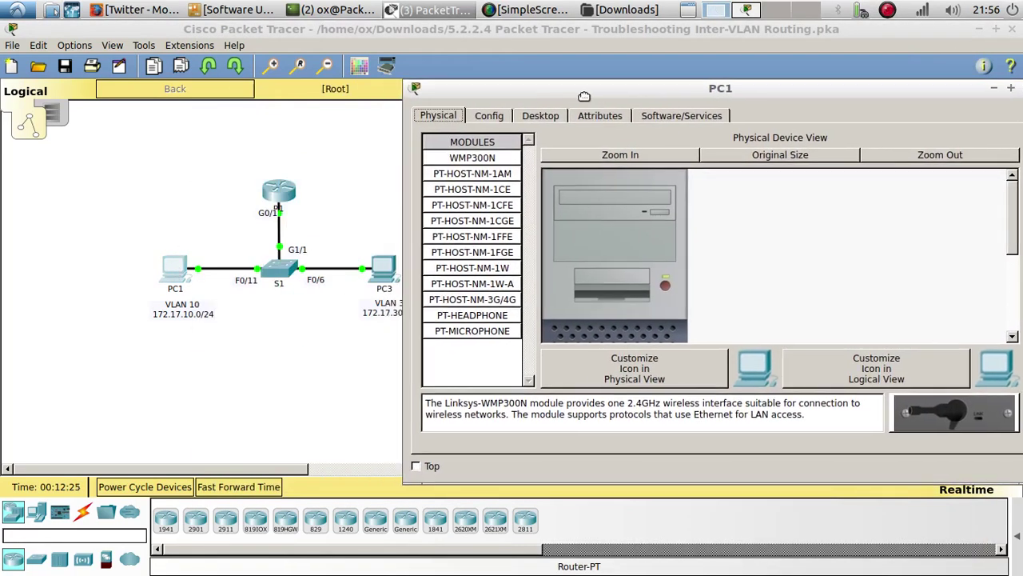
{"action": "left_click", "coordinate": [532, 117]}
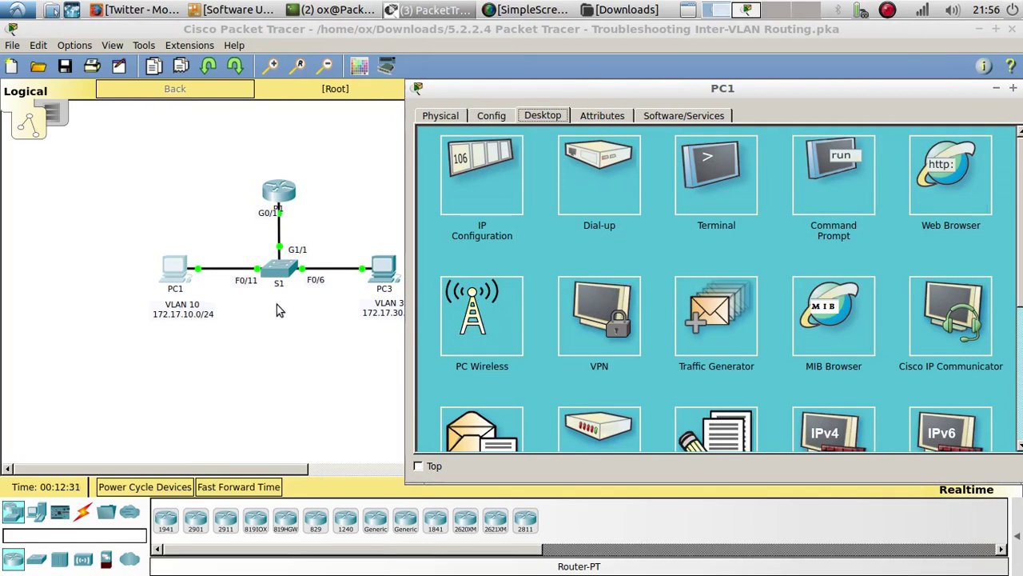
{"action": "left_click", "coordinate": [462, 168]}
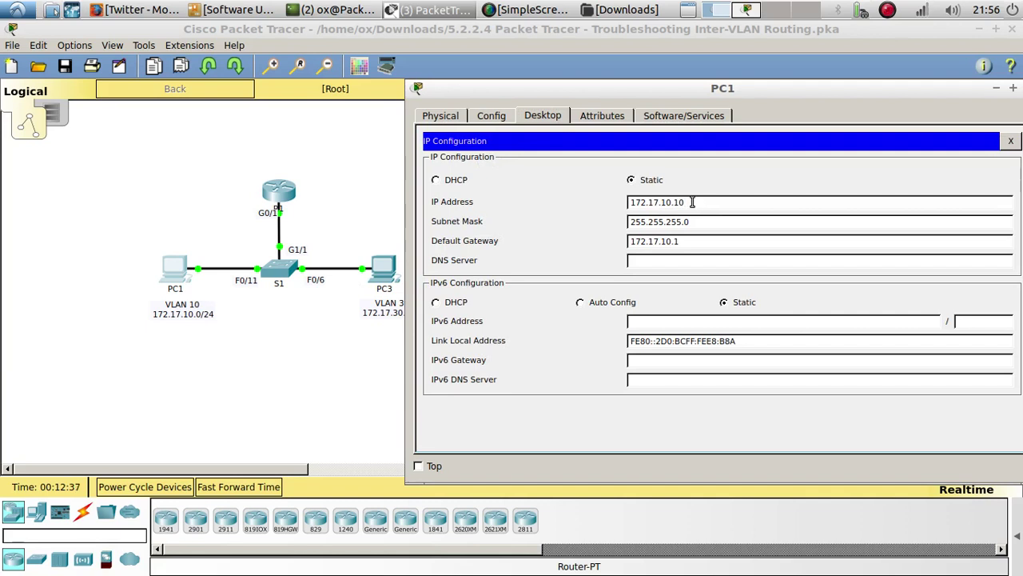
{"action": "mouse_move", "coordinate": [692, 202]}
{"action": "left_mouse_down"}
{"action": "mouse_move", "coordinate": [664, 203]}
{"action": "mouse_move", "coordinate": [674, 202]}
{"action": "left_mouse_up"}
{"action": "left_click_drag", "start_coordinate": [685, 243], "coordinate": [660, 244]}
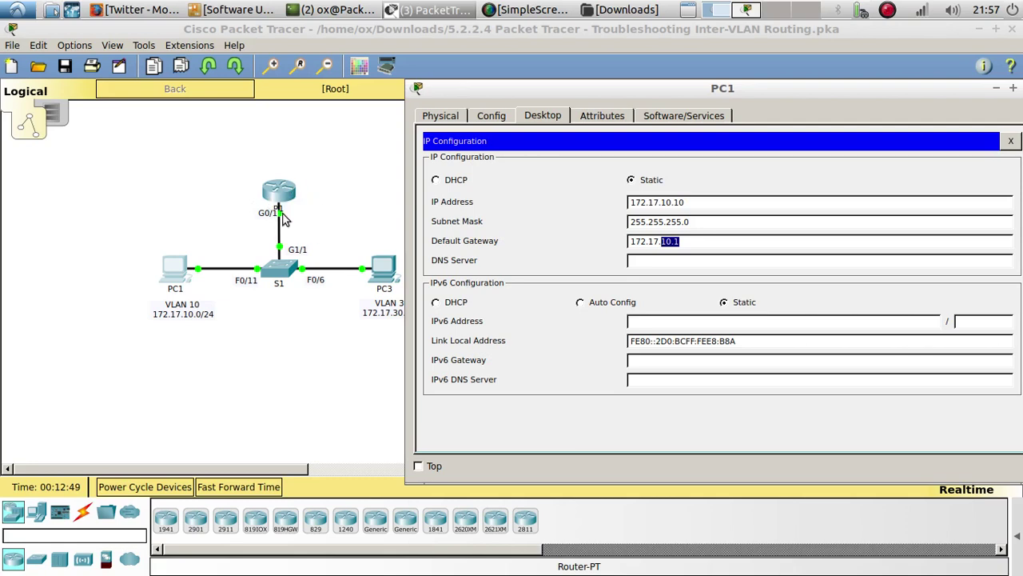
Close PC1 and bring up PC3's IP Configuration.
{"action": "double_click", "coordinate": [910, 95]}
{"action": "left_click", "coordinate": [789, 110]}
{"action": "left_click", "coordinate": [380, 268]}
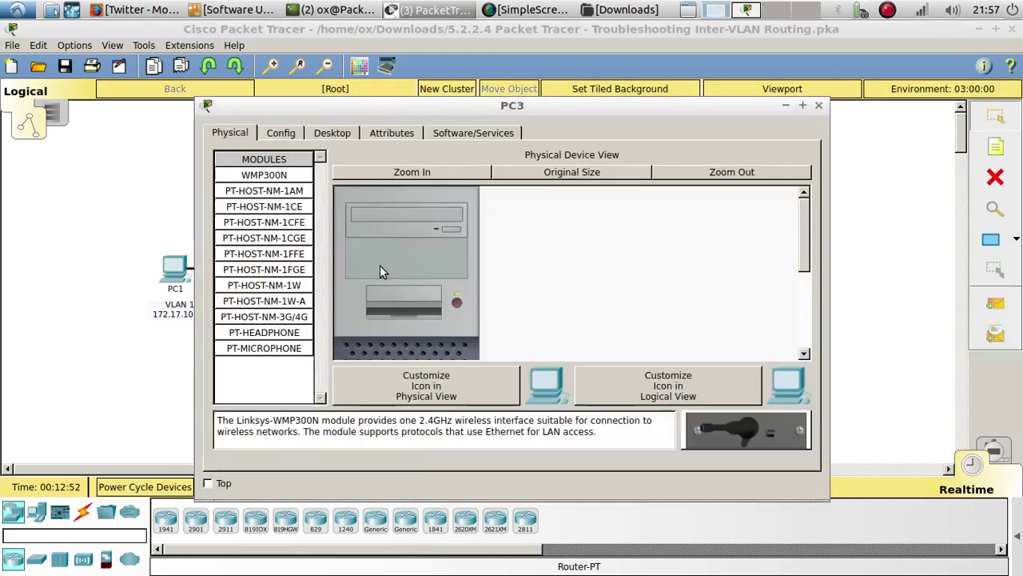
{"action": "left_click_drag", "start_coordinate": [496, 104], "coordinate": [777, 80]}
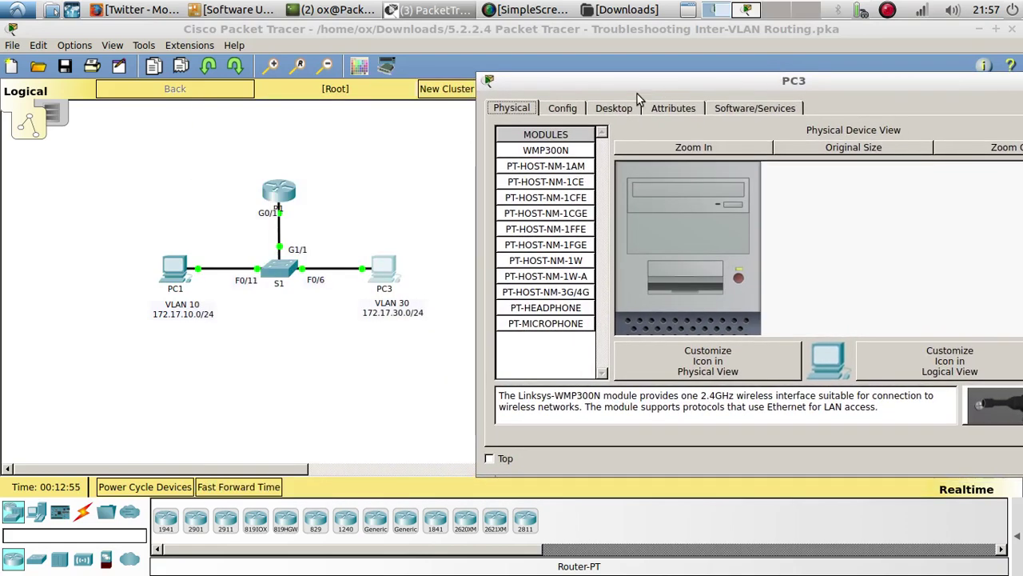
{"action": "left_click", "coordinate": [624, 110]}
{"action": "left_click", "coordinate": [588, 200]}
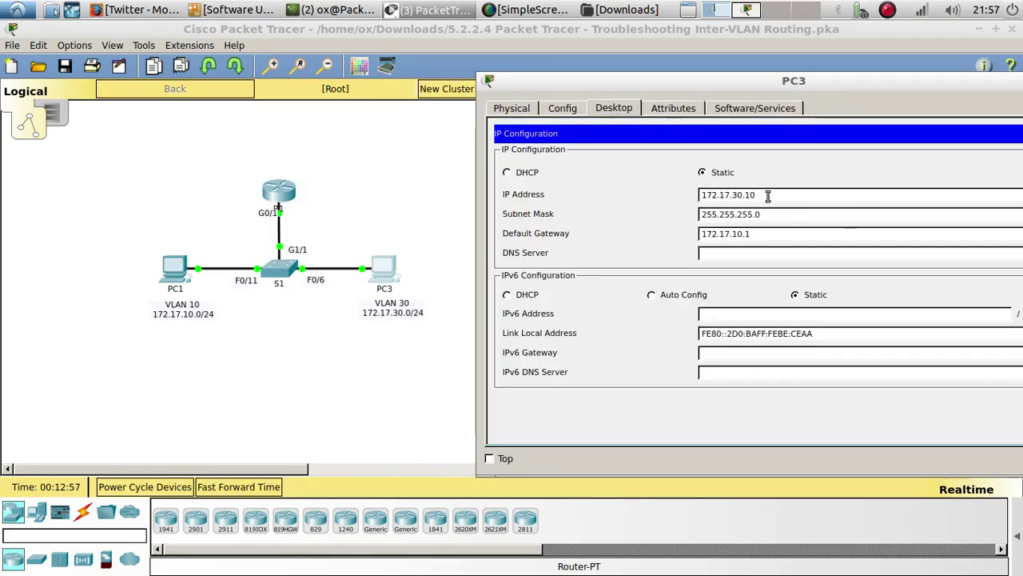
Change PC3's default gateway from 172.17.10.1 to 172.17.30.1 and close IP Configuration.
{"action": "left_click_drag", "start_coordinate": [768, 195], "coordinate": [692, 193]}
{"action": "left_click", "coordinate": [738, 234]}
{"action": "key", "text": "BackSpace"}
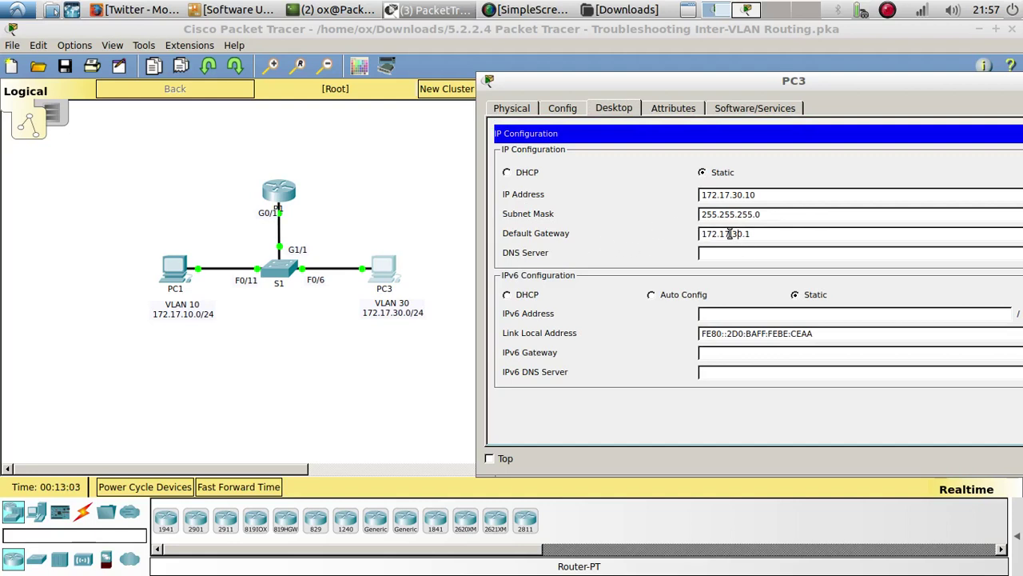
{"action": "left_click_drag", "start_coordinate": [820, 81], "coordinate": [696, 76]}
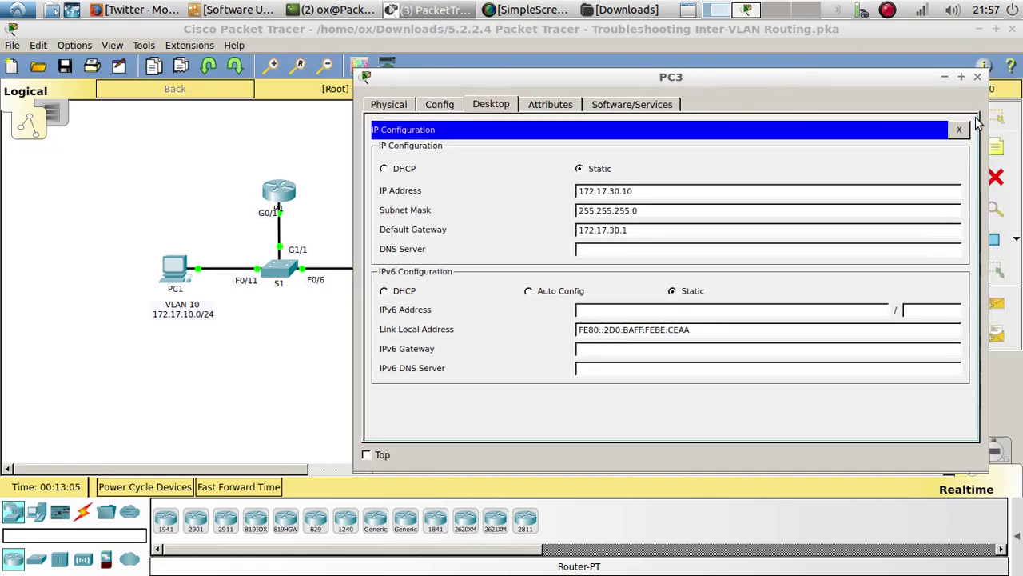
{"action": "left_click", "coordinate": [963, 130]}
Close PC3 and ping PC3 at 172.17.30.10 from PC1's command prompt.
{"action": "left_click", "coordinate": [978, 80]}
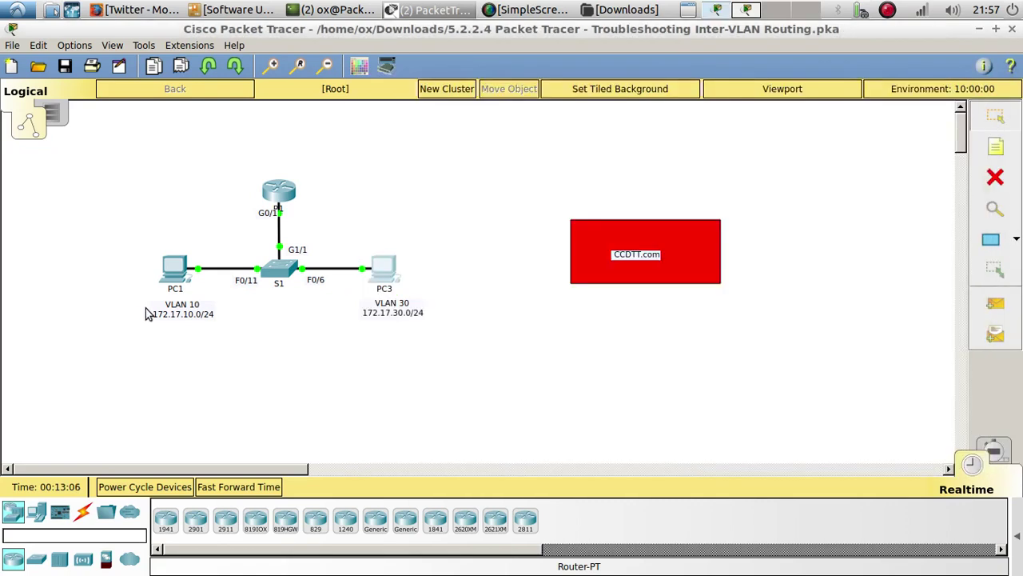
{"action": "left_click", "coordinate": [173, 270]}
{"action": "left_click_drag", "start_coordinate": [562, 109], "coordinate": [808, 67]}
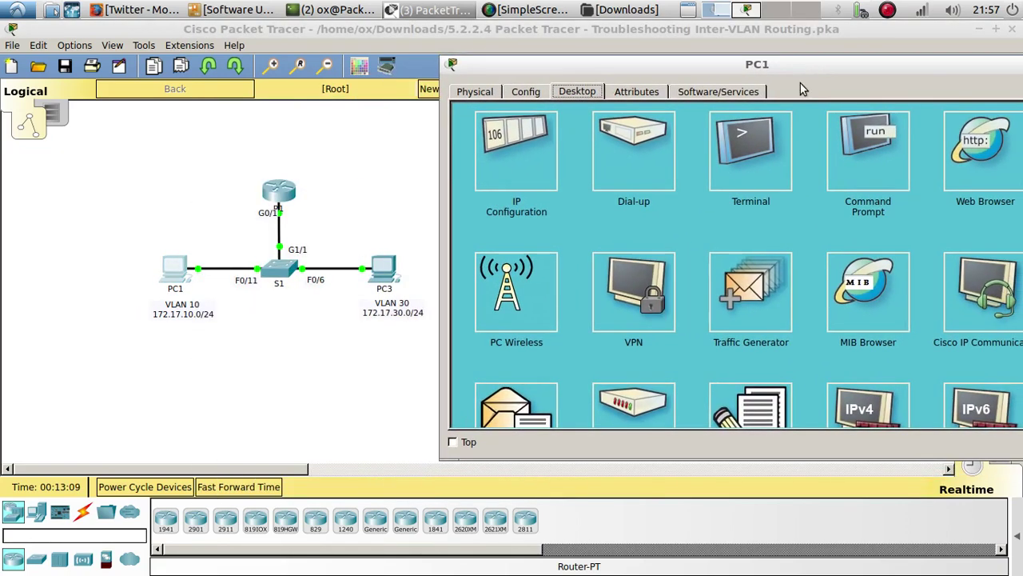
{"action": "left_click", "coordinate": [838, 156]}
{"action": "type", "text": "ping"}
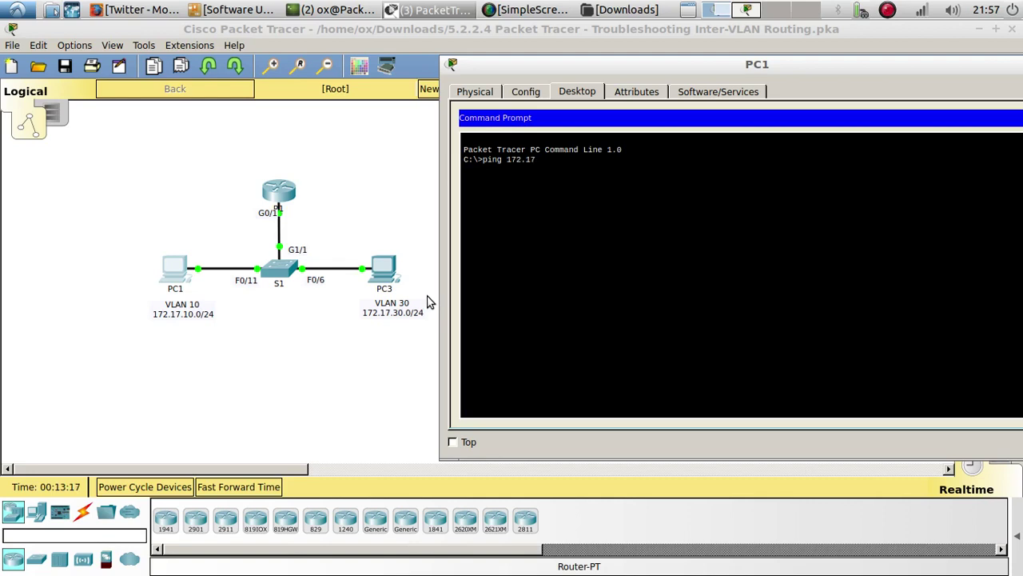
{"action": "type", "text": "172.17.30.10"}
{"action": "key", "text": "Return"}
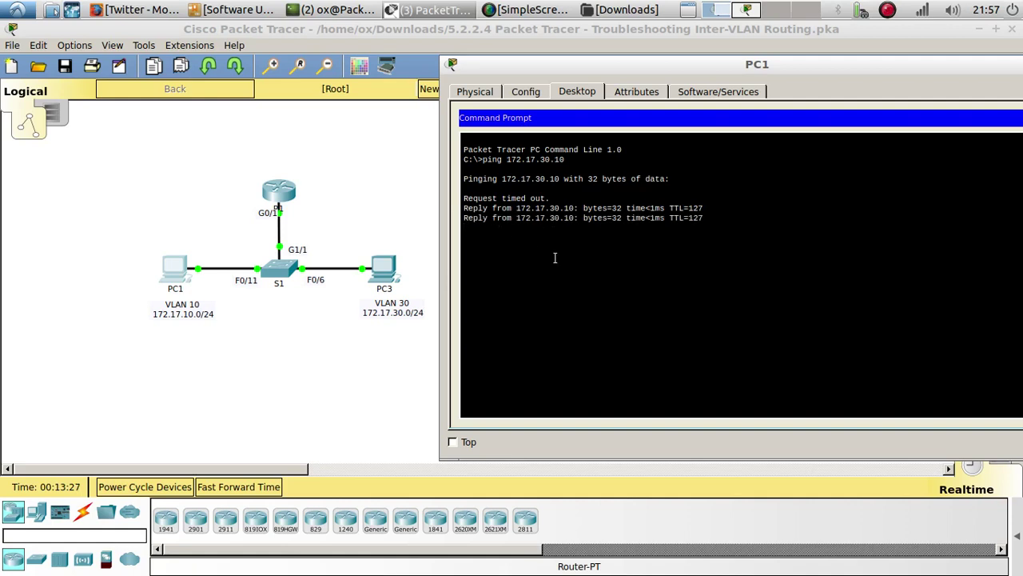
Repeat the ping to 172.17.30.10, now getting replies with 0% loss.
{"action": "left_click_drag", "start_coordinate": [563, 195], "coordinate": [464, 198]}
{"action": "left_click", "coordinate": [509, 293]}
{"action": "key", "text": "Up"}
{"action": "key", "text": "Return"}
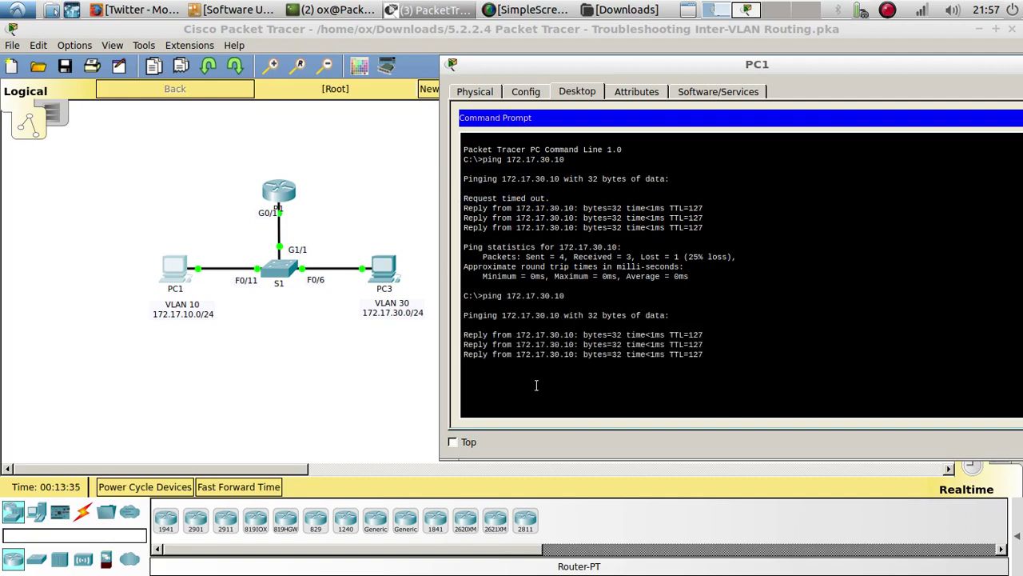
{"action": "left_click_drag", "start_coordinate": [719, 343], "coordinate": [465, 285]}
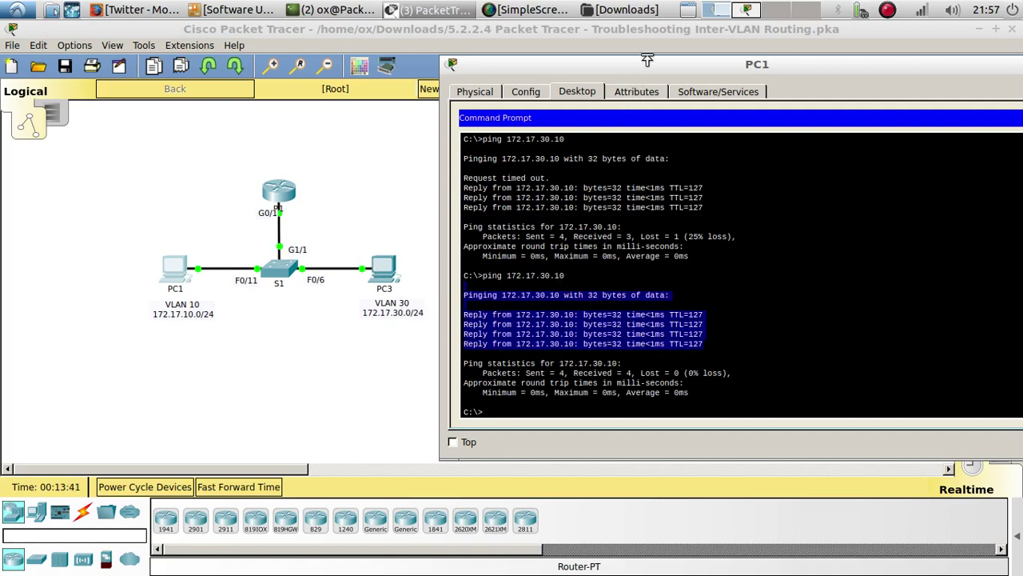
{"action": "left_click_drag", "start_coordinate": [686, 65], "coordinate": [610, 80]}
From PC3's command prompt, ping PC1 at 172.17.10.10 successfully, then close PC3's window.
{"action": "left_click", "coordinate": [816, 66]}
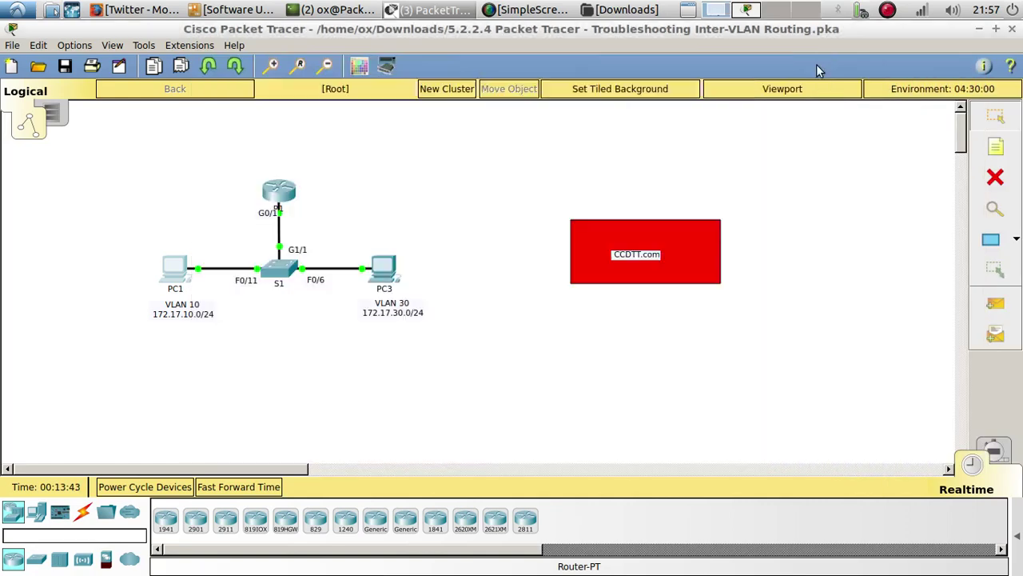
{"action": "left_click", "coordinate": [404, 264]}
{"action": "left_click_drag", "start_coordinate": [519, 110], "coordinate": [749, 39]}
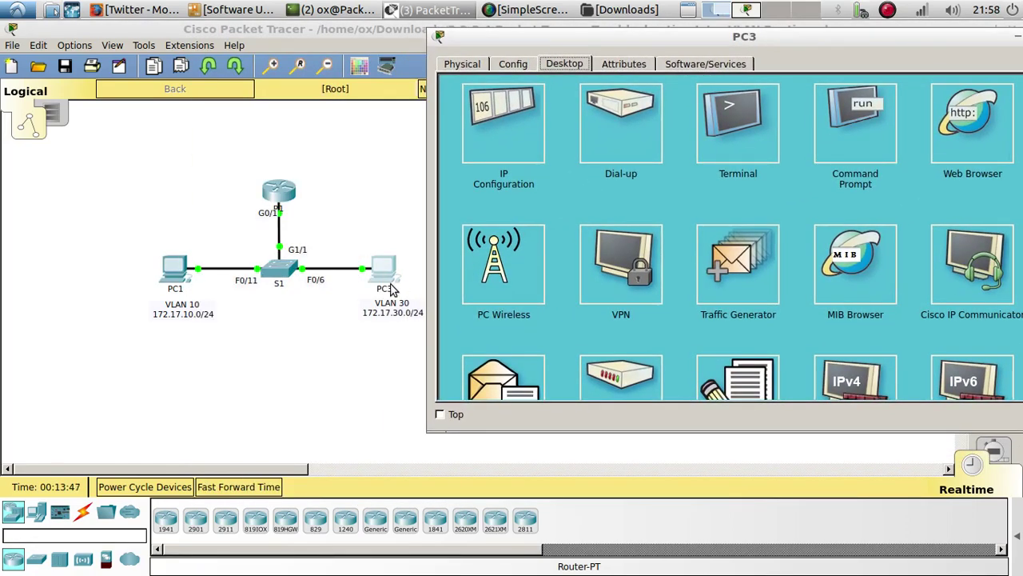
{"action": "left_click", "coordinate": [857, 141]}
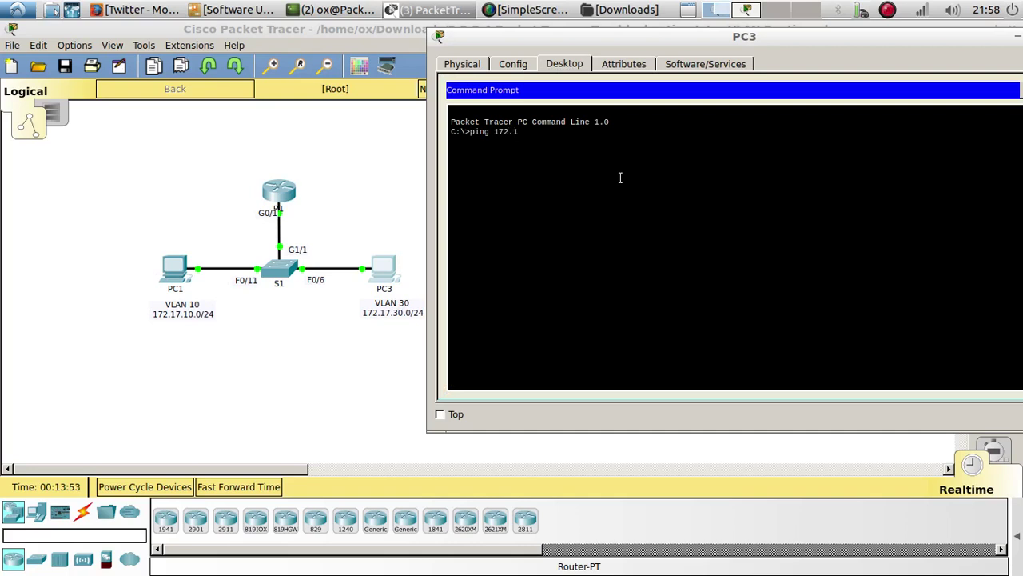
{"action": "type", "text": "ping 172.17.10.10"}
{"action": "key", "text": "Return"}
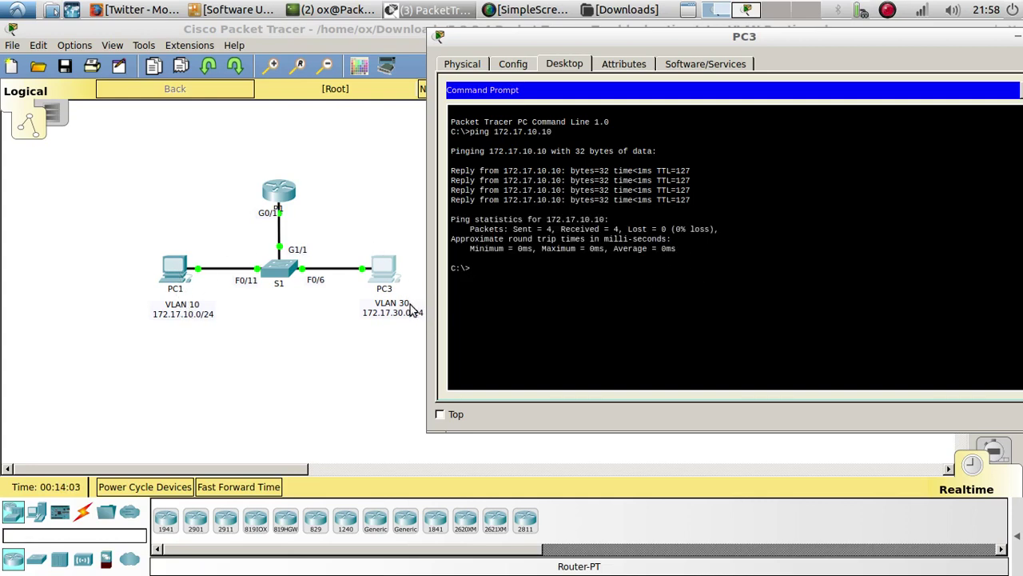
{"action": "left_click_drag", "start_coordinate": [762, 38], "coordinate": [554, 26]}
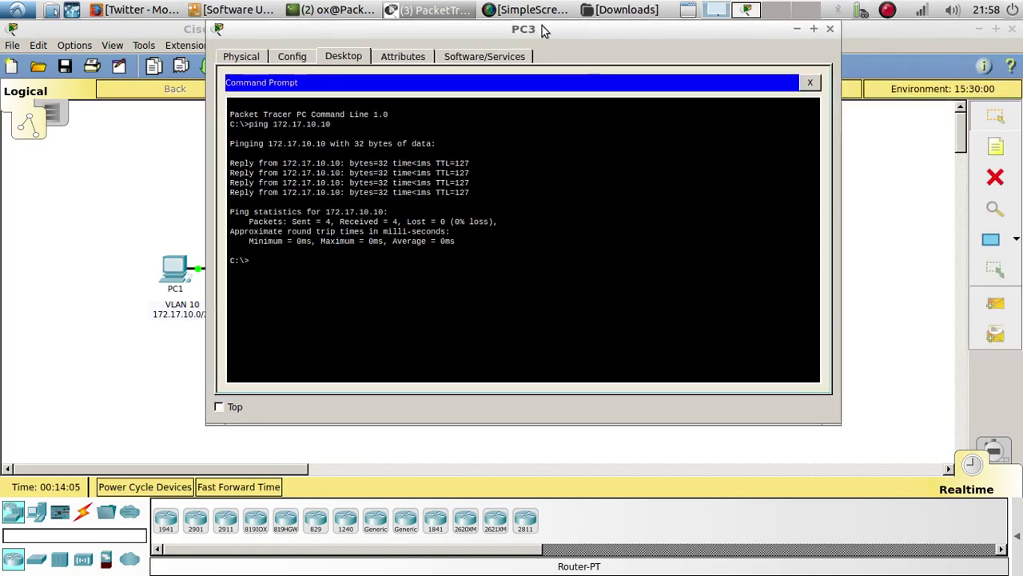
{"action": "left_click", "coordinate": [829, 34]}
Read the Overall Feedback congratulations message confirming the Inter-VLAN Routing activity is complete.
{"action": "left_click", "coordinate": [747, 10]}
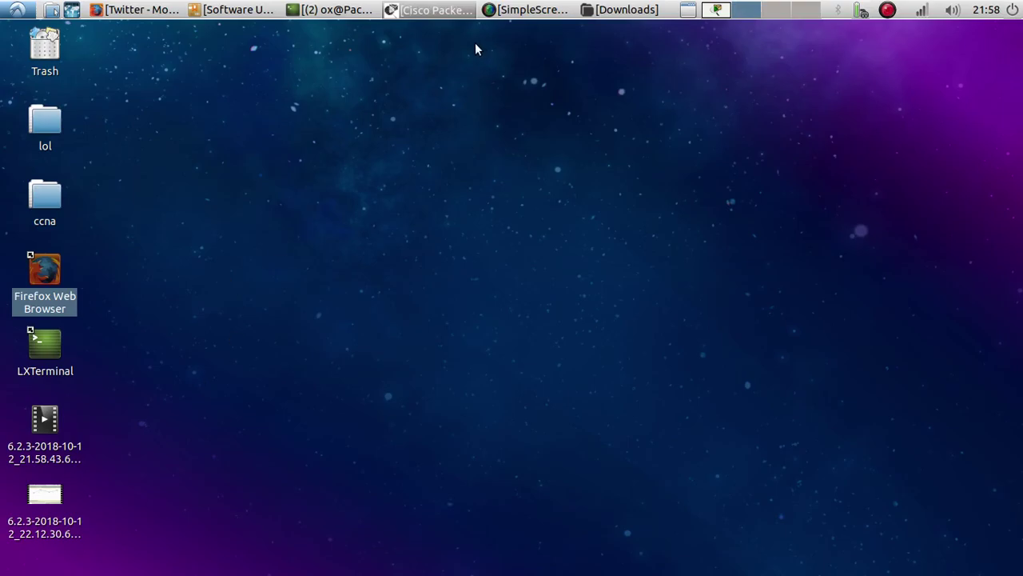
{"action": "left_click", "coordinate": [436, 10]}
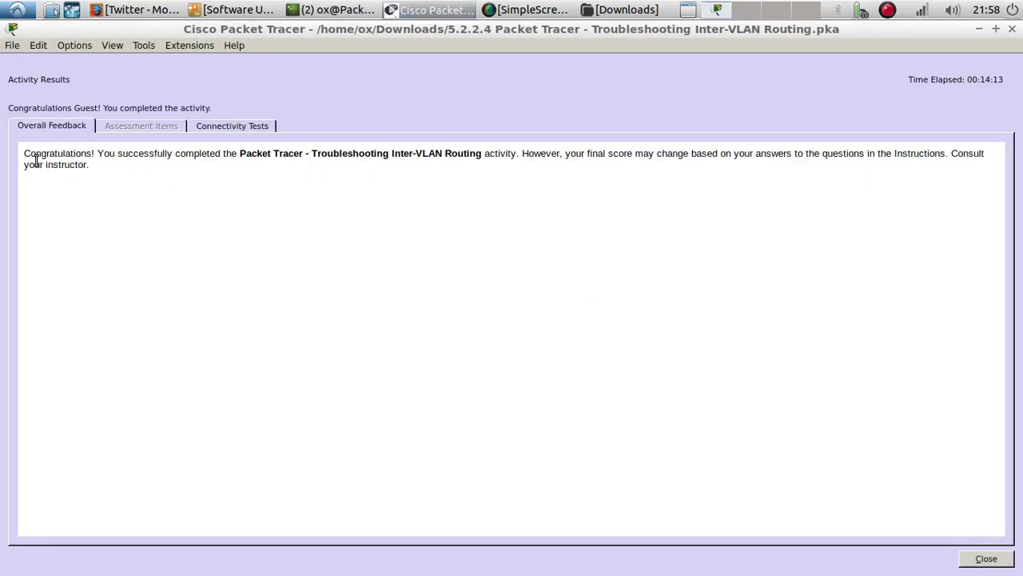
{"action": "left_click_drag", "start_coordinate": [25, 158], "coordinate": [742, 159]}
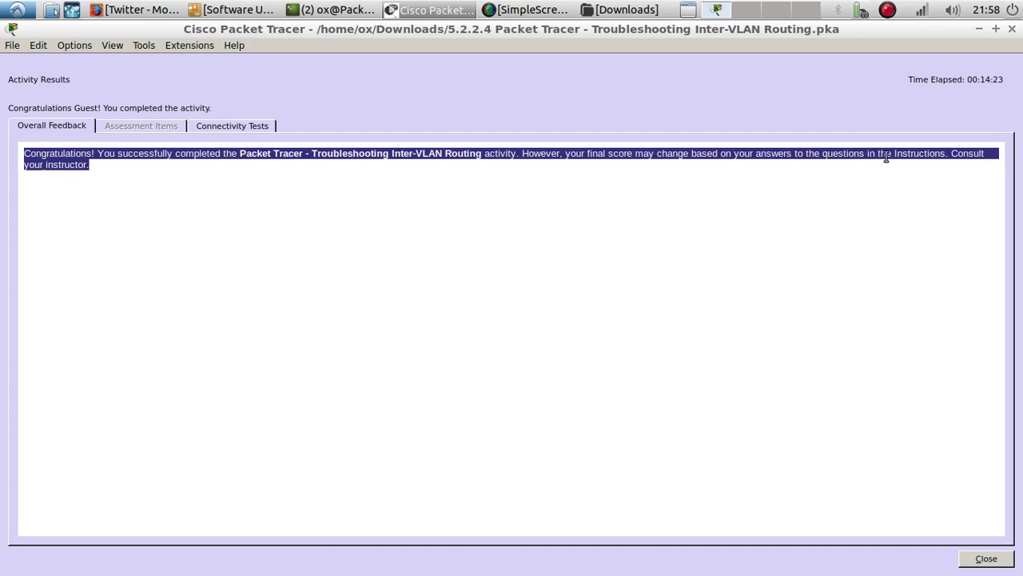
{"action": "double_click", "coordinate": [81, 163]}
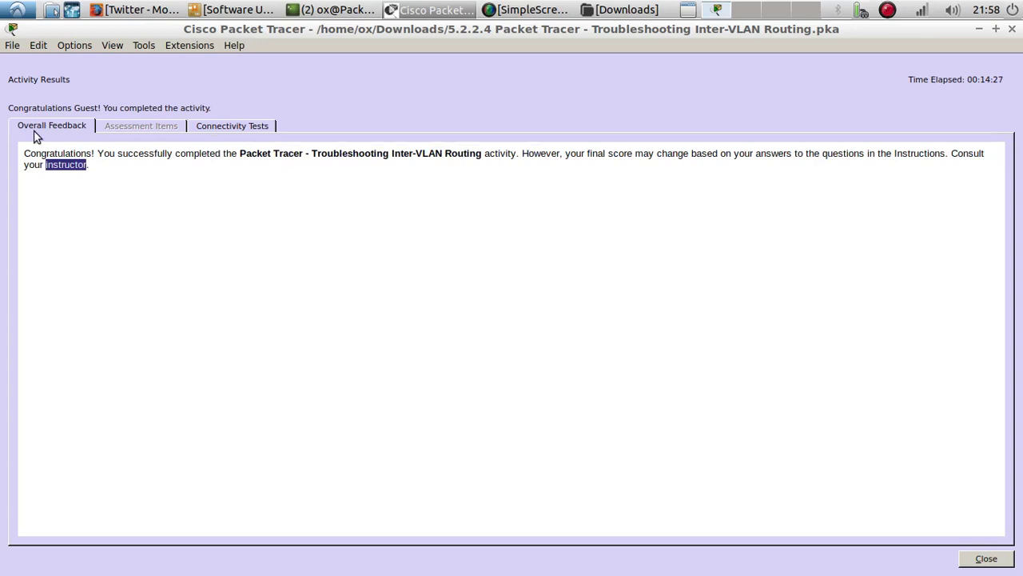
{"action": "left_click_drag", "start_coordinate": [22, 154], "coordinate": [95, 153]}
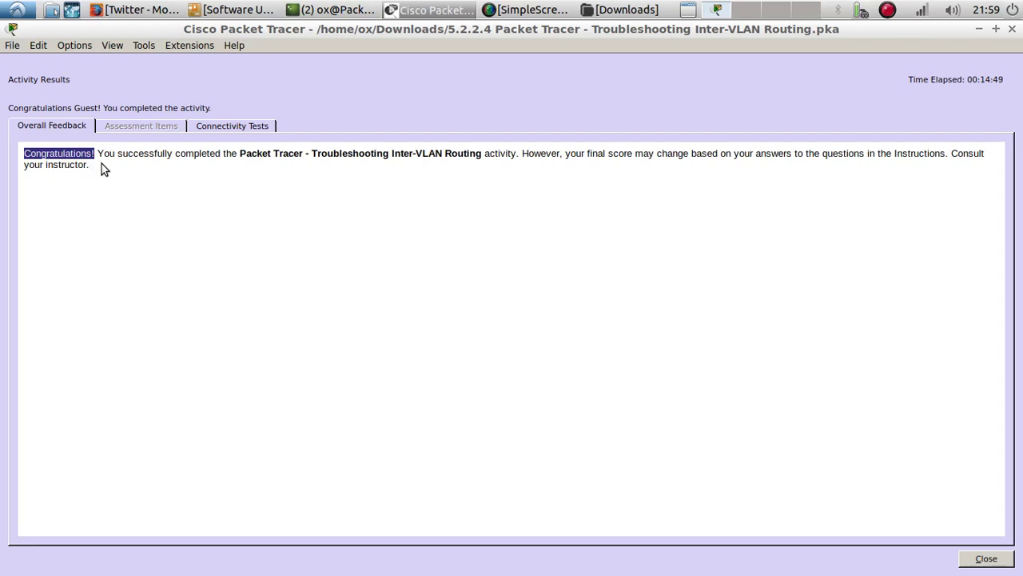
{"action": "left_click_drag", "start_coordinate": [100, 163], "coordinate": [24, 153]}
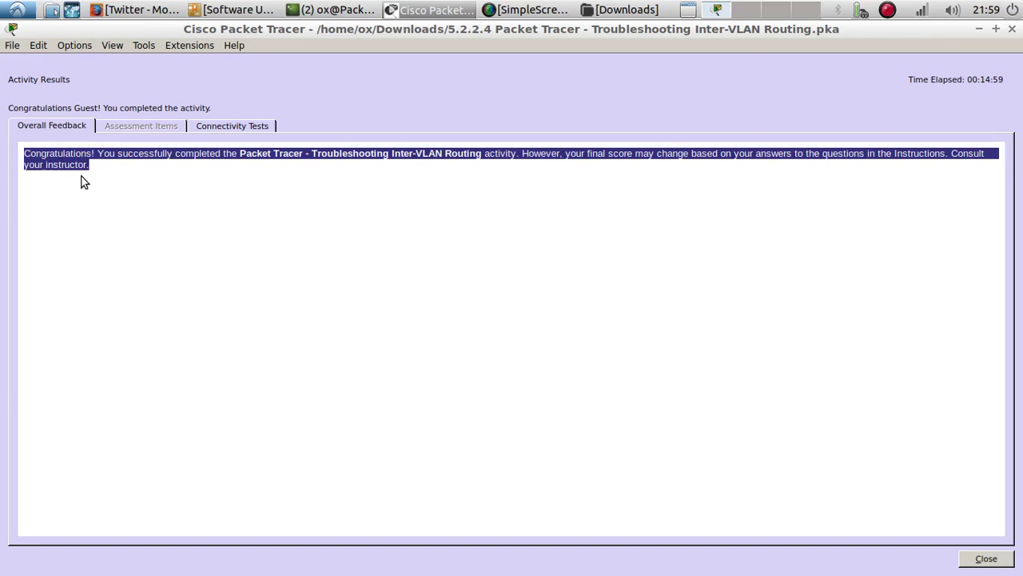
{"action": "left_click", "coordinate": [887, 11]}
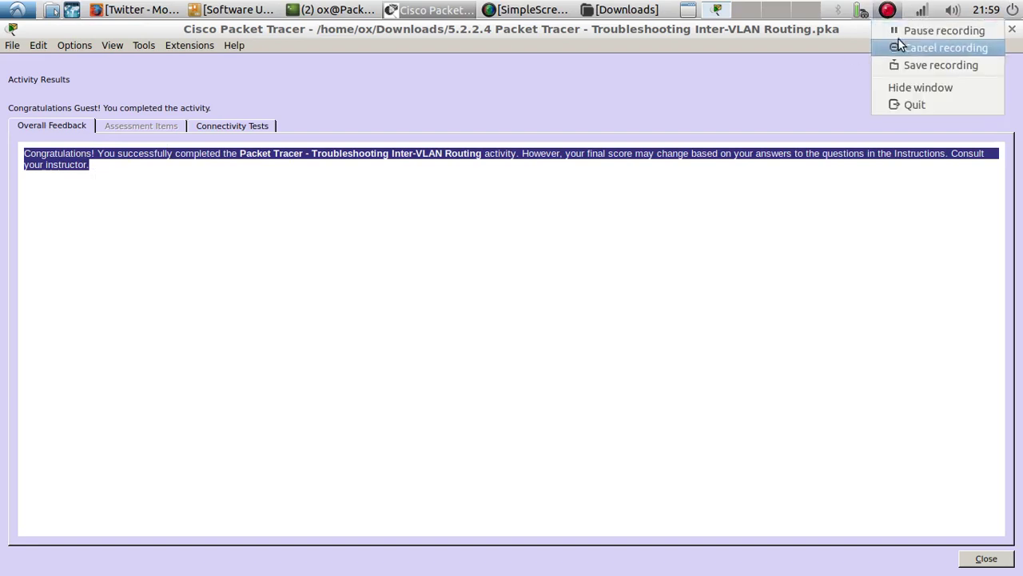